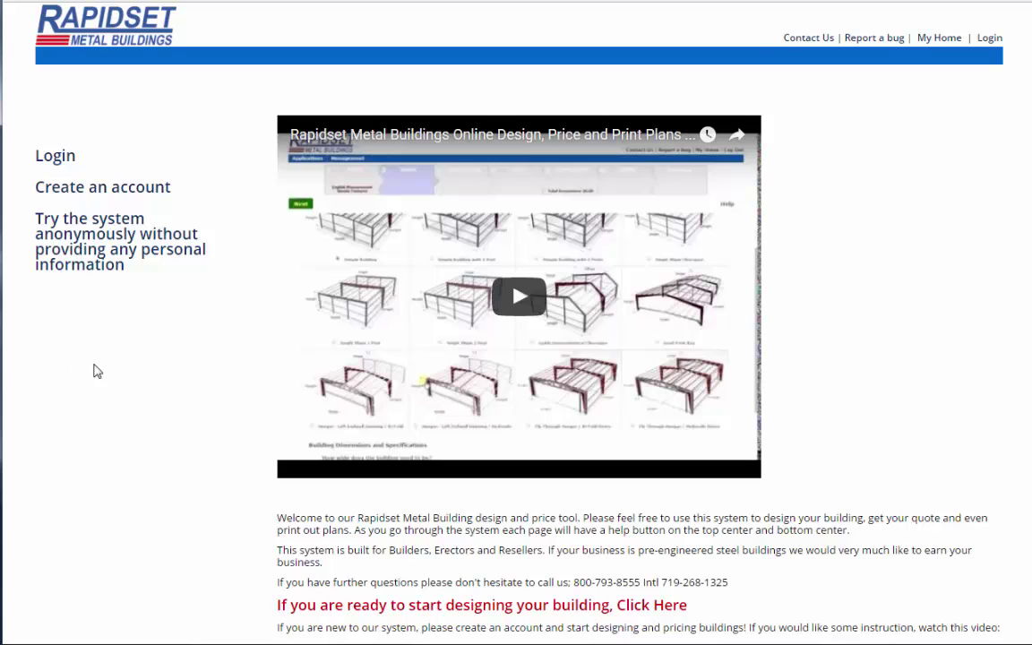
Open the sign-in form, which already has the account credentials filled in
click(63, 167)
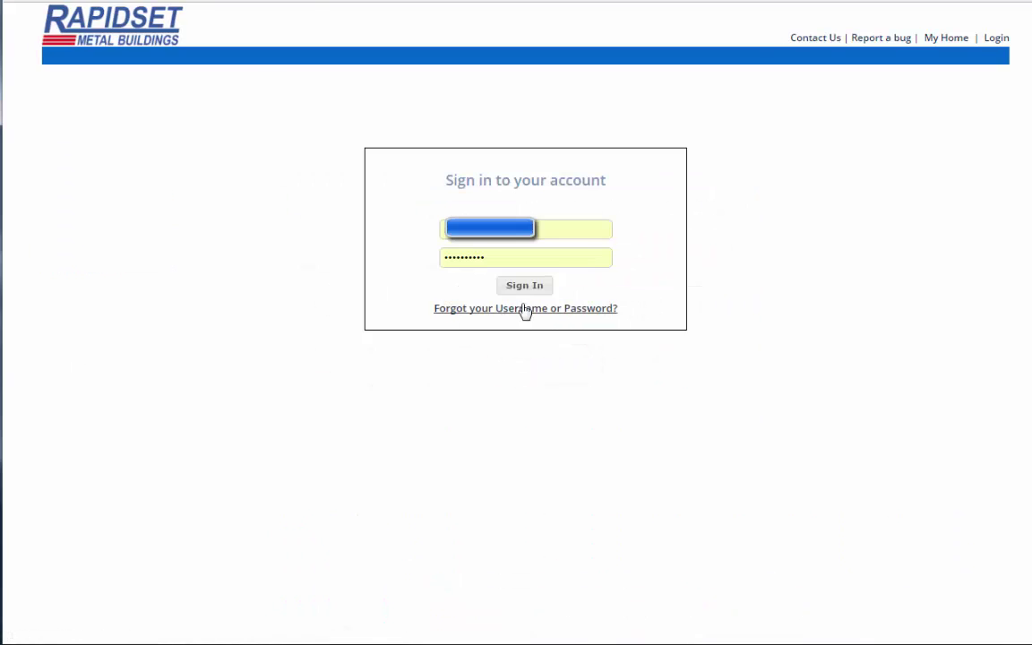
Sign in and start a new quote at its Setup step with English and Advanced selected
click(519, 285)
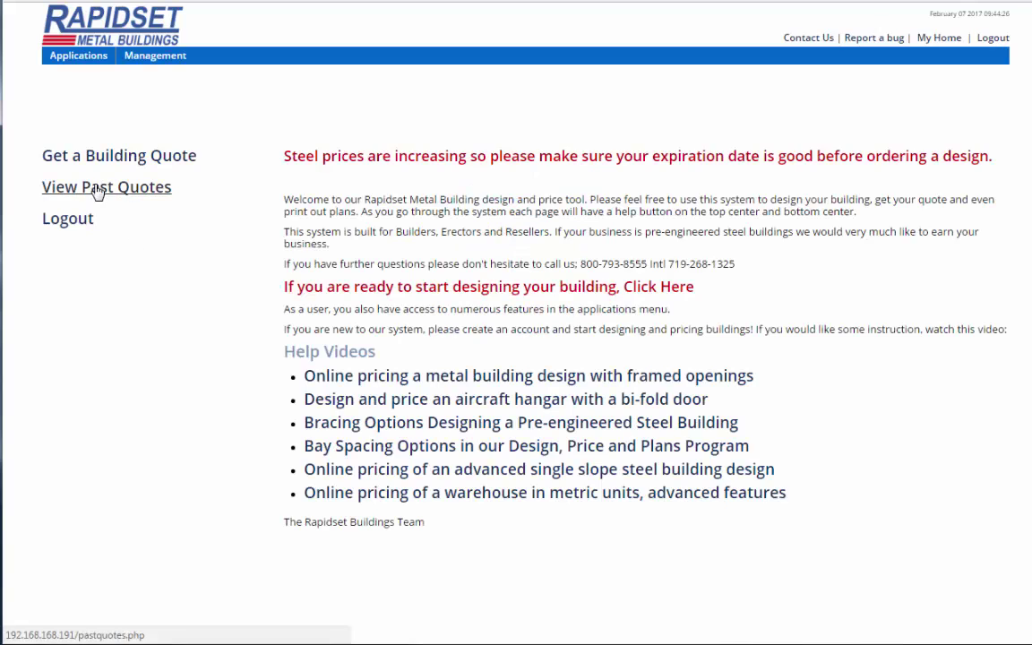
click(103, 158)
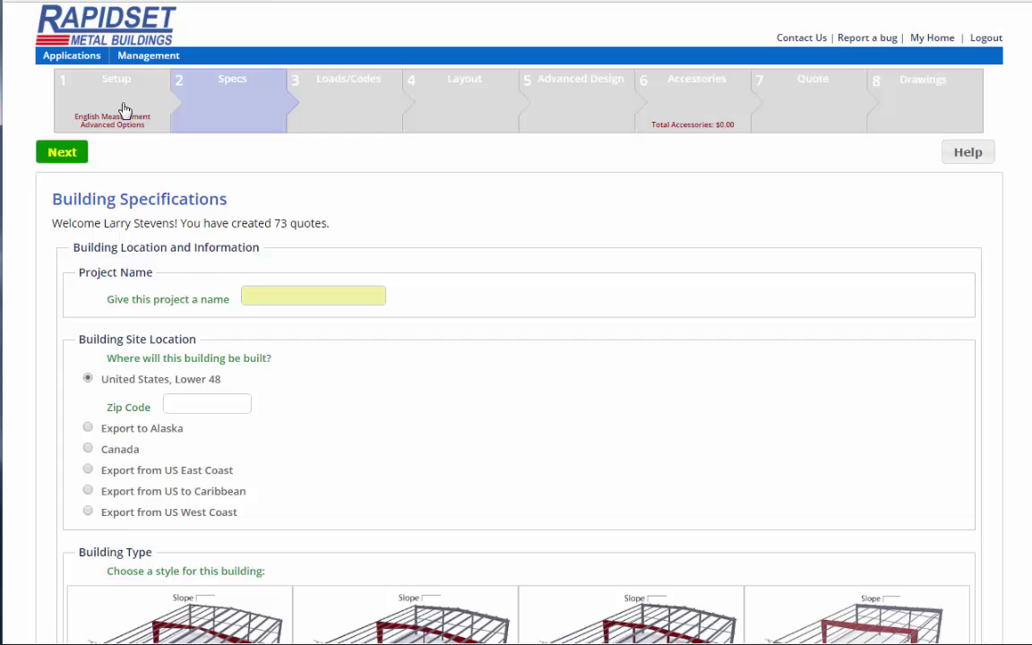
click(112, 97)
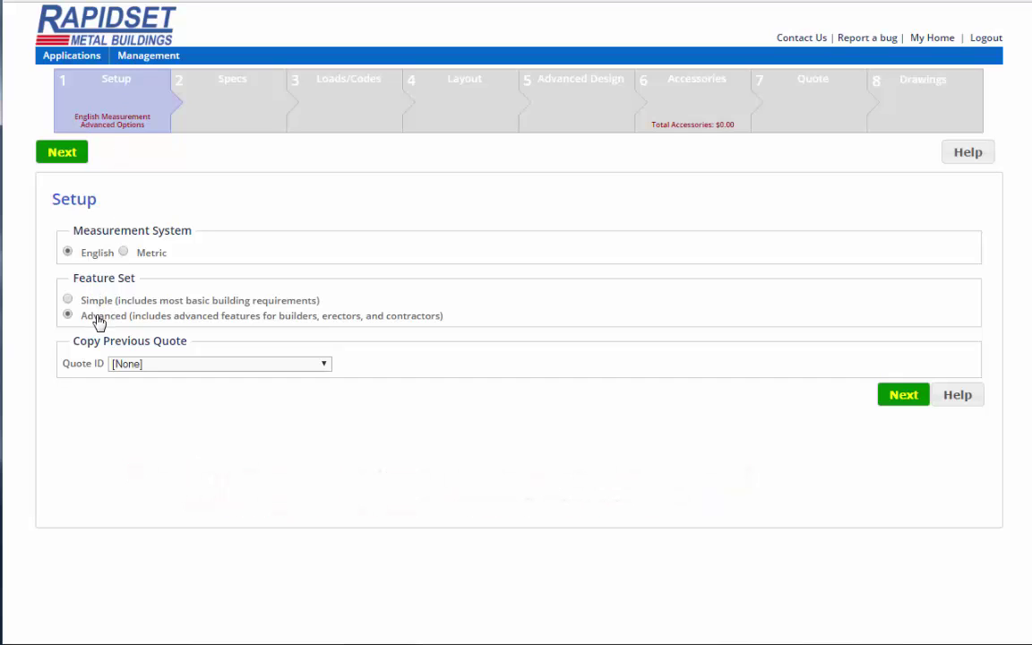
Name the project 'sidewalls' and enter site zip code 80903
click(900, 396)
click(304, 298)
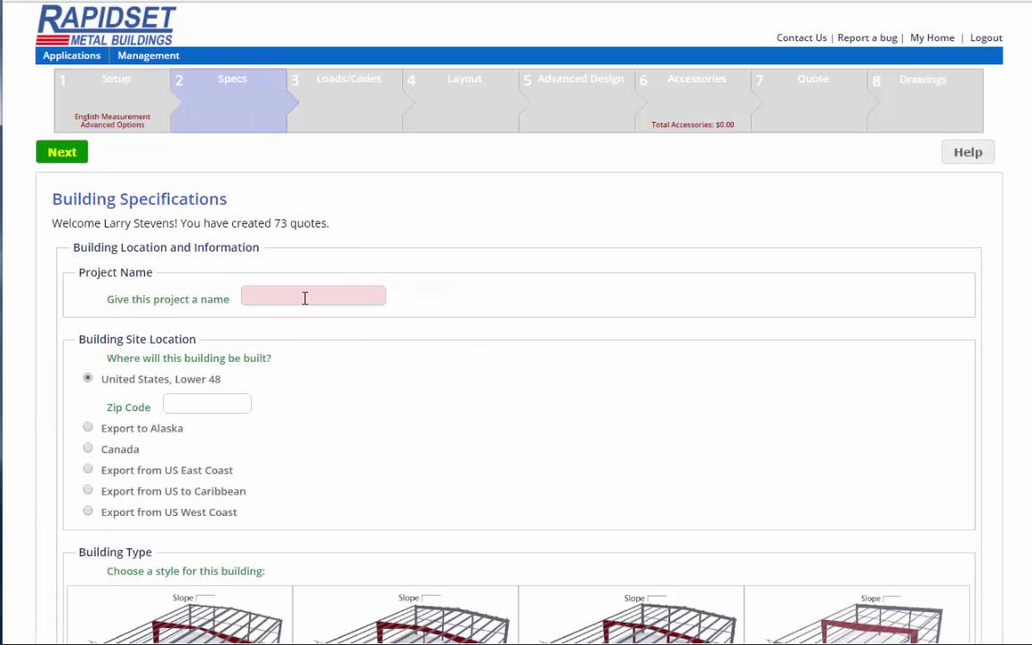
text(sidewalls)
click(205, 403)
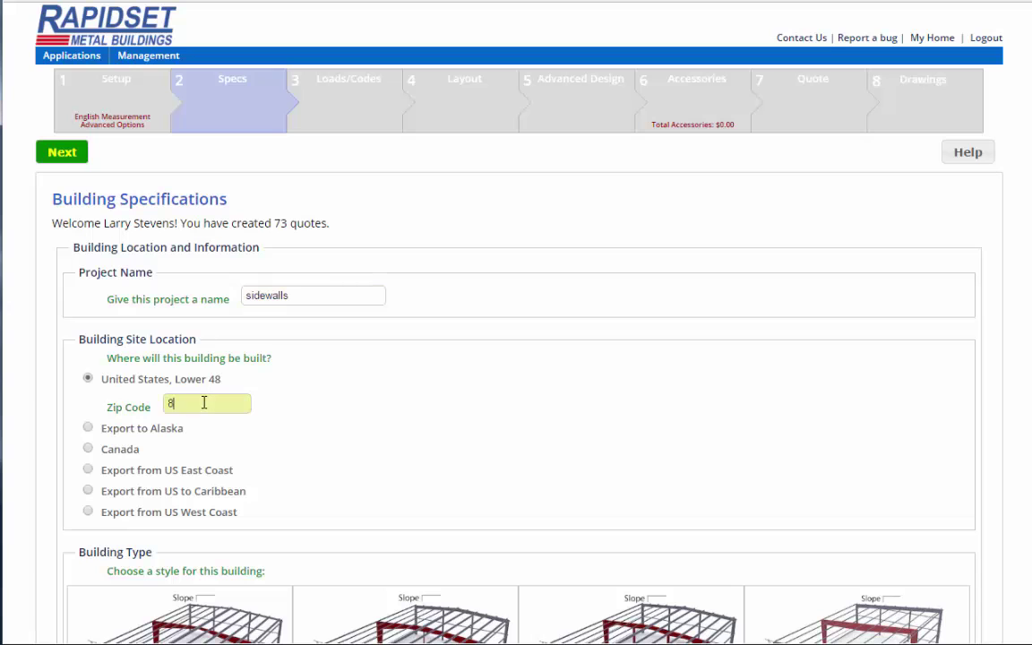
text(80903)
scroll(516, 403, down, 3)
scroll(882, 356, down, 6)
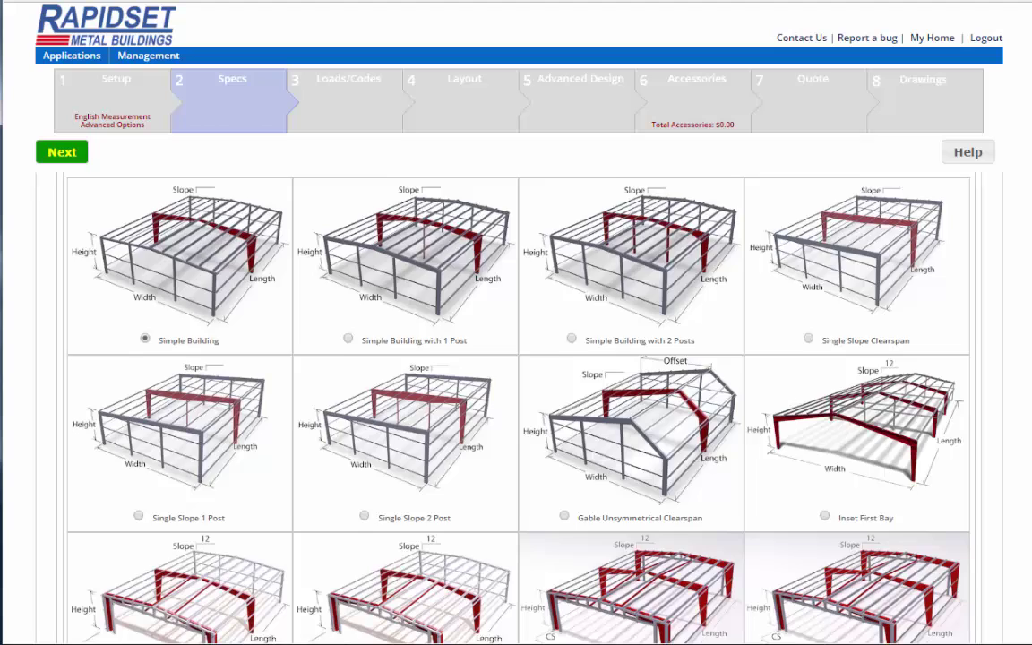
scroll(952, 485, down, 3)
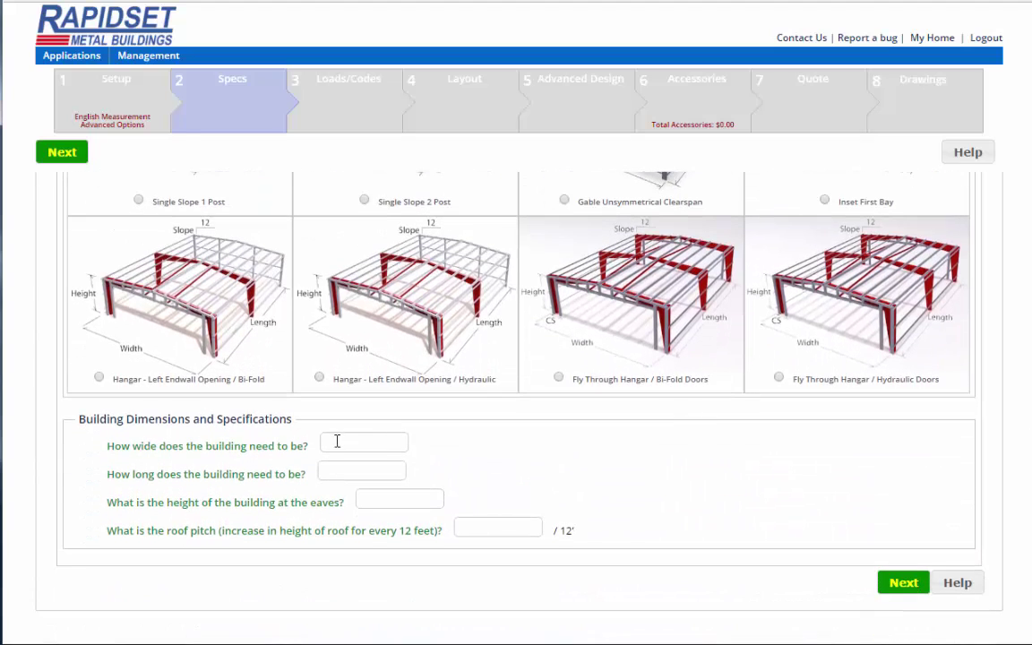
Enter width 44, length 88, eaves 14 ft and 2/12 roof pitch, then submit
click(348, 443)
text(44)
click(344, 470)
text(88)
click(372, 498)
text(14)
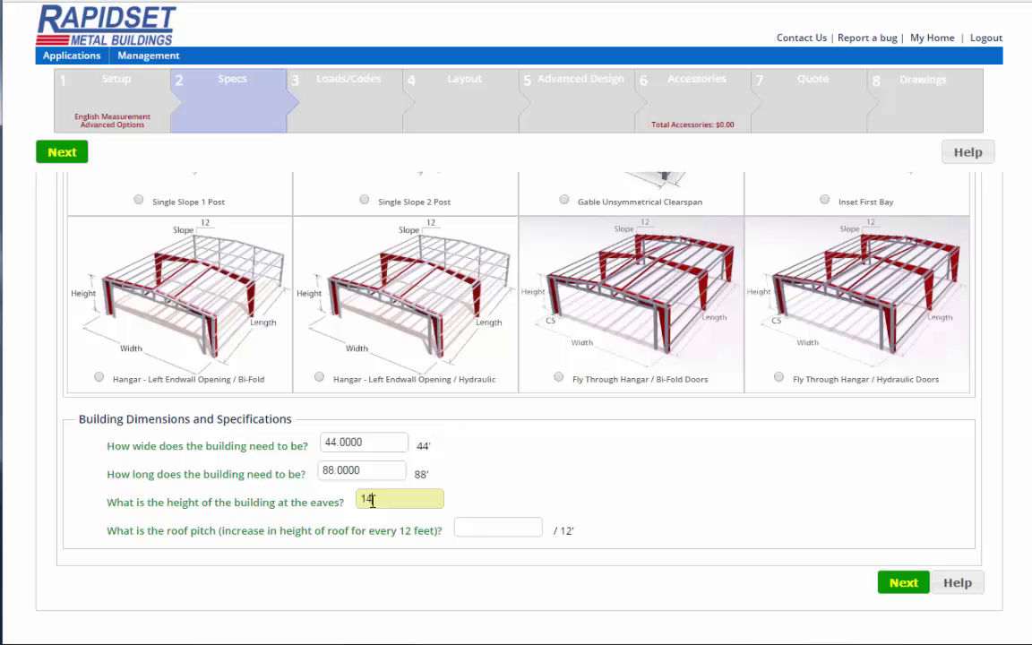
click(463, 526)
text(2)
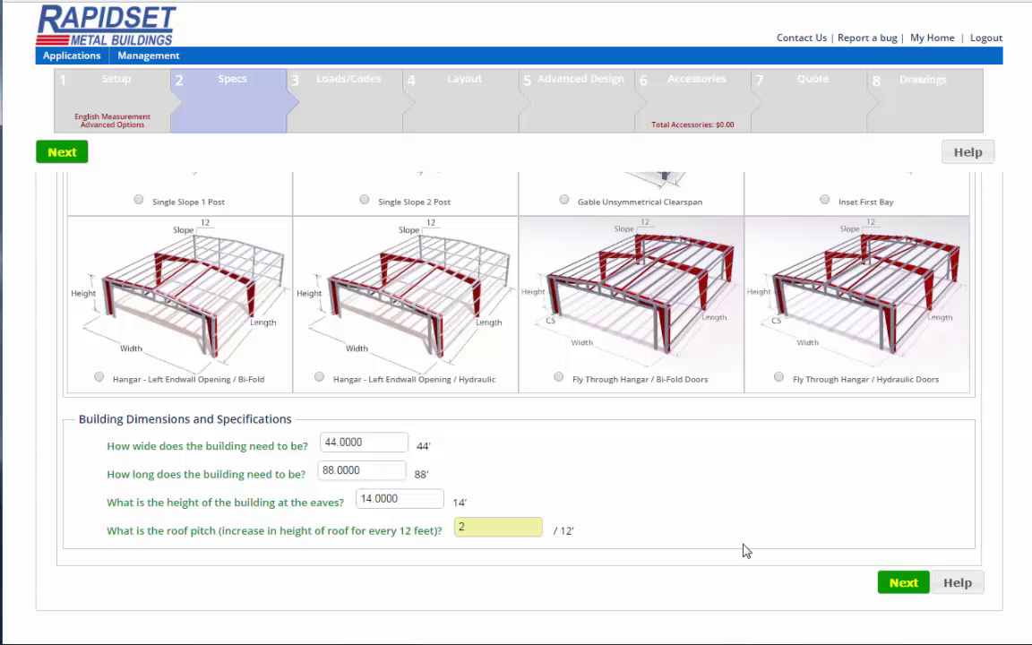
click(904, 584)
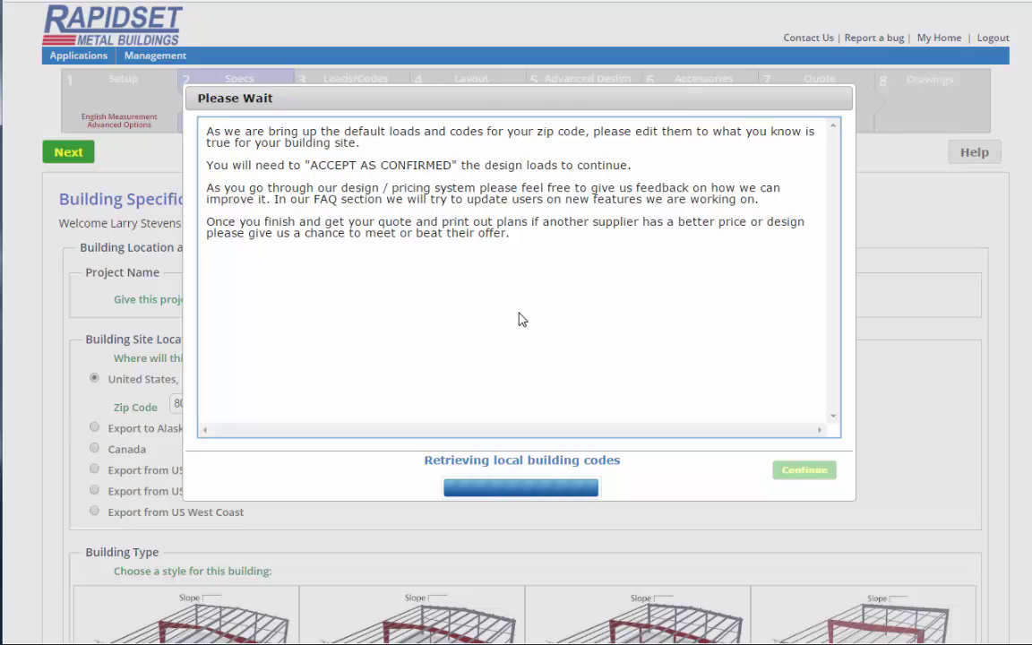
Change roof snow load to 30 psf and exposure category to C, then agree to the loads
click(821, 469)
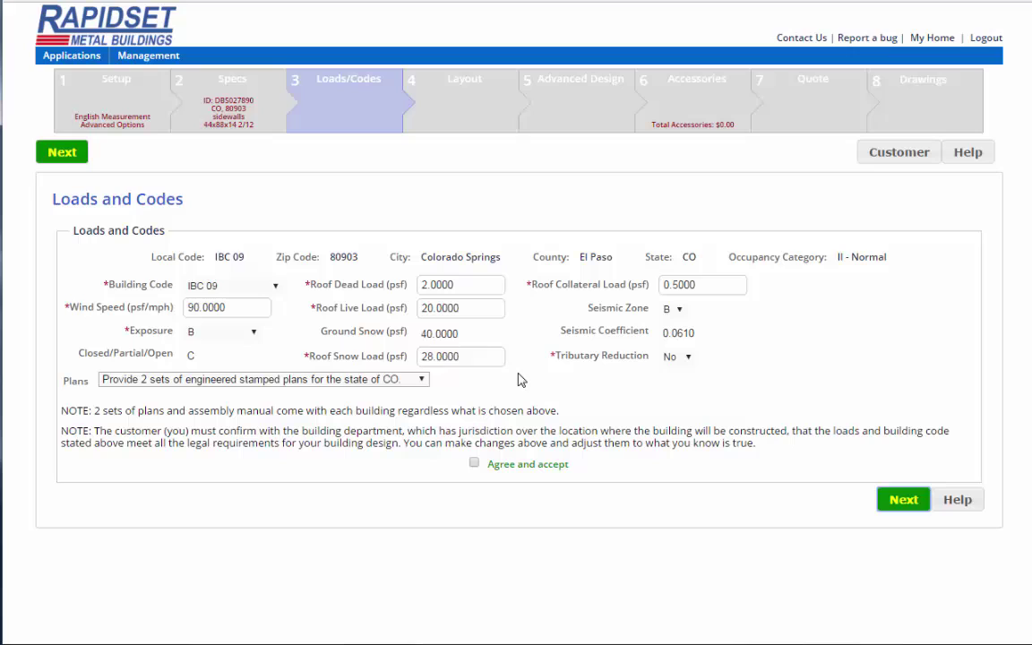
drag(434, 357, 424, 356)
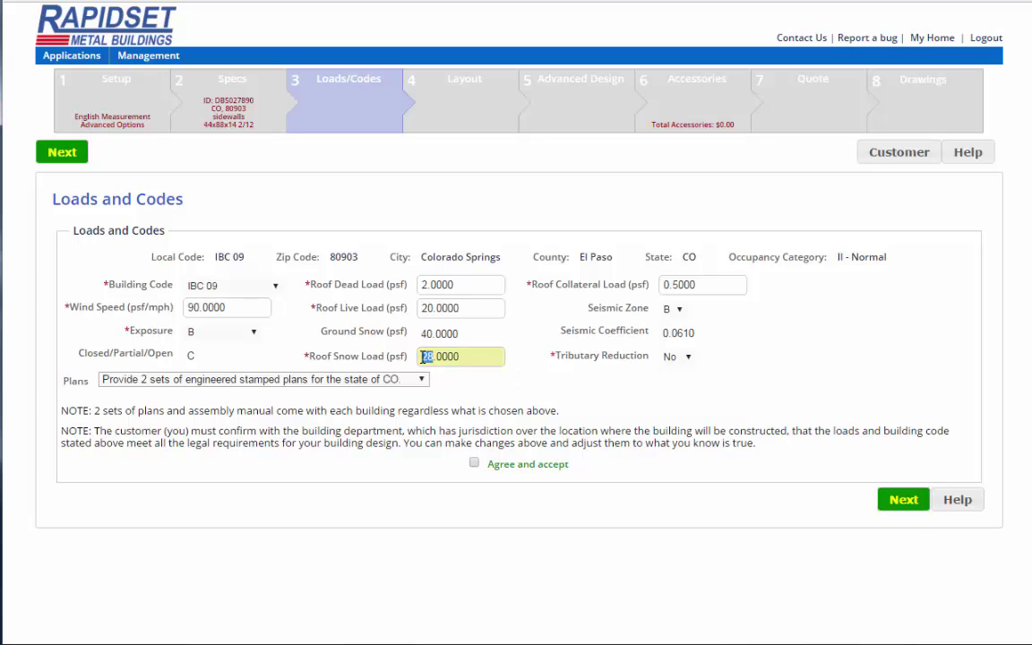
text(30)
click(199, 332)
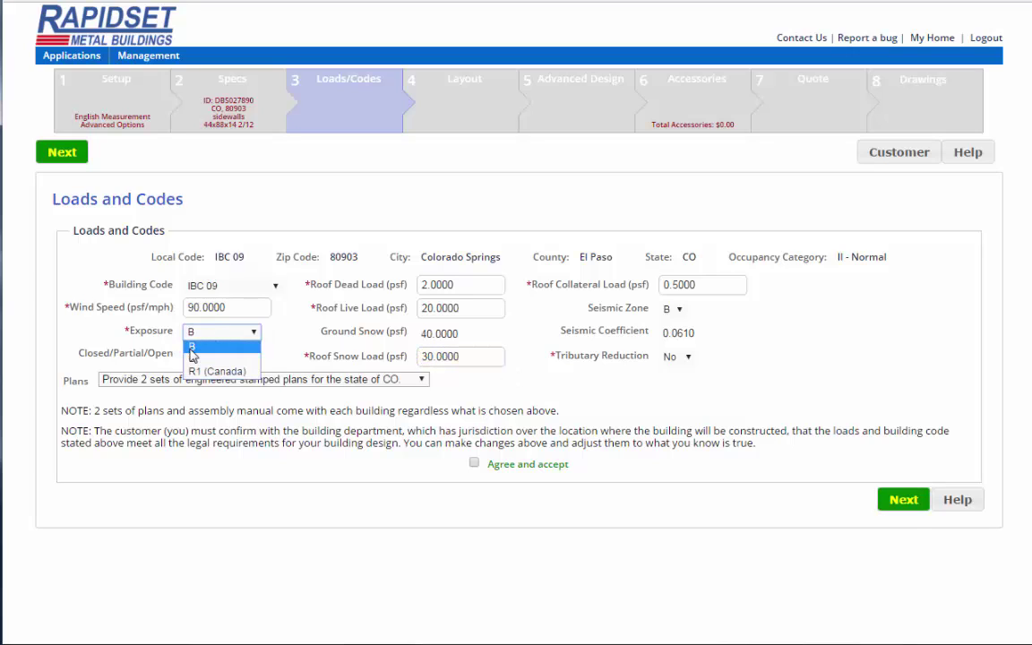
click(192, 358)
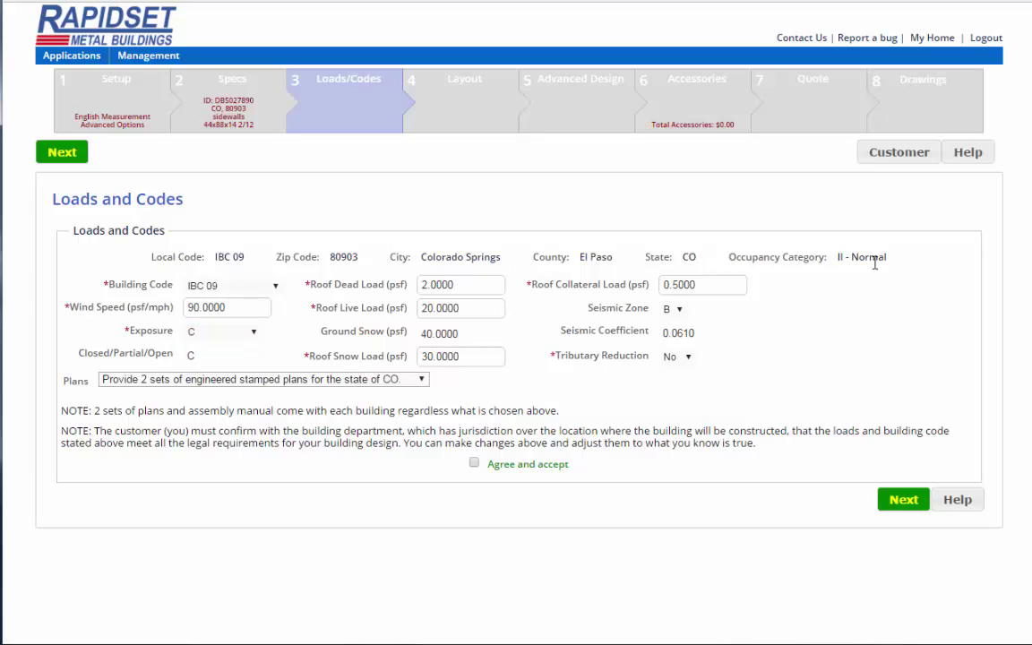
click(475, 464)
Show the front sidewall's bay layout: four bays of 21, 23, 23 and 21 ft
click(904, 500)
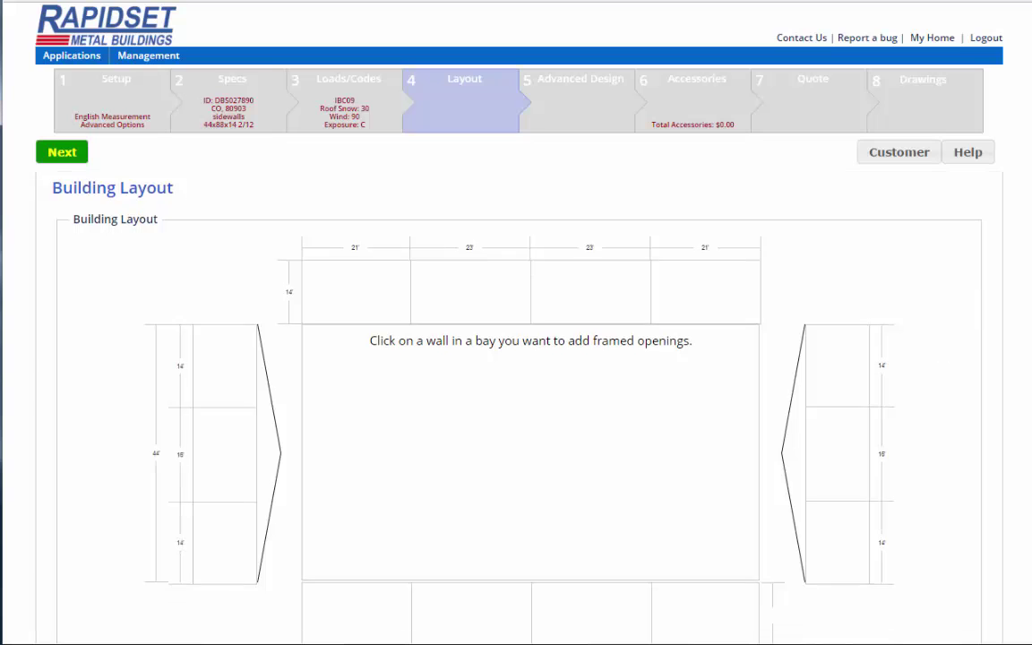
scroll(760, 482, down, 2)
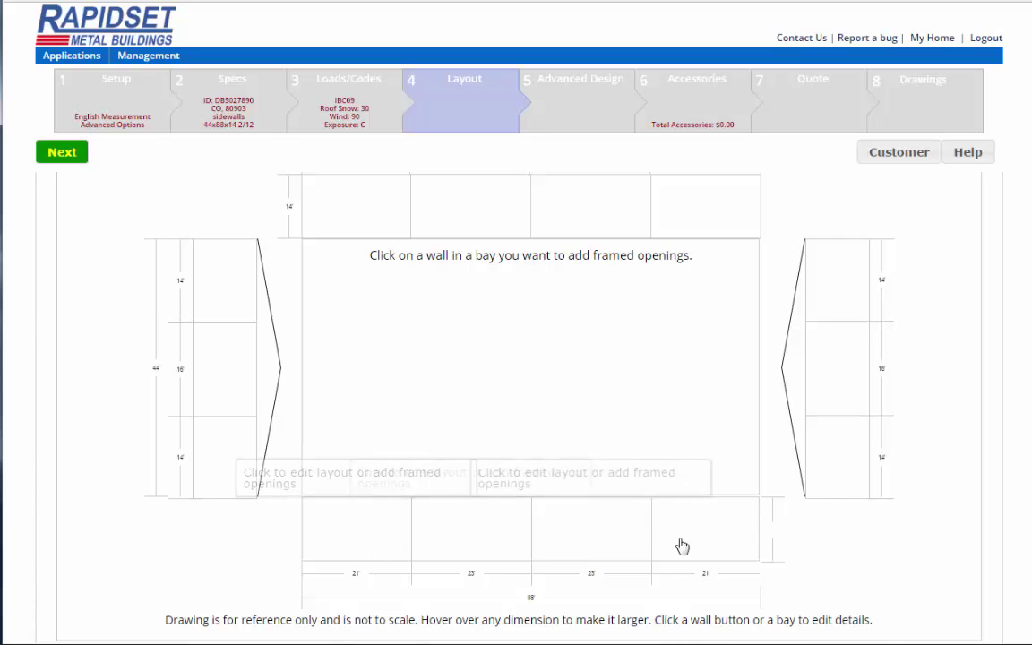
click(470, 544)
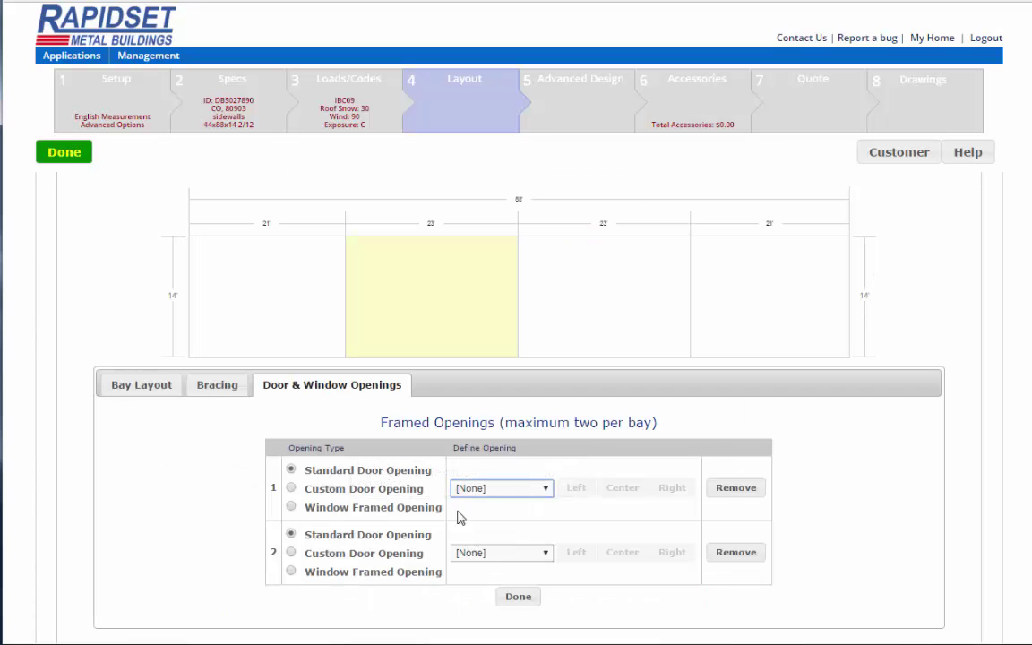
click(134, 388)
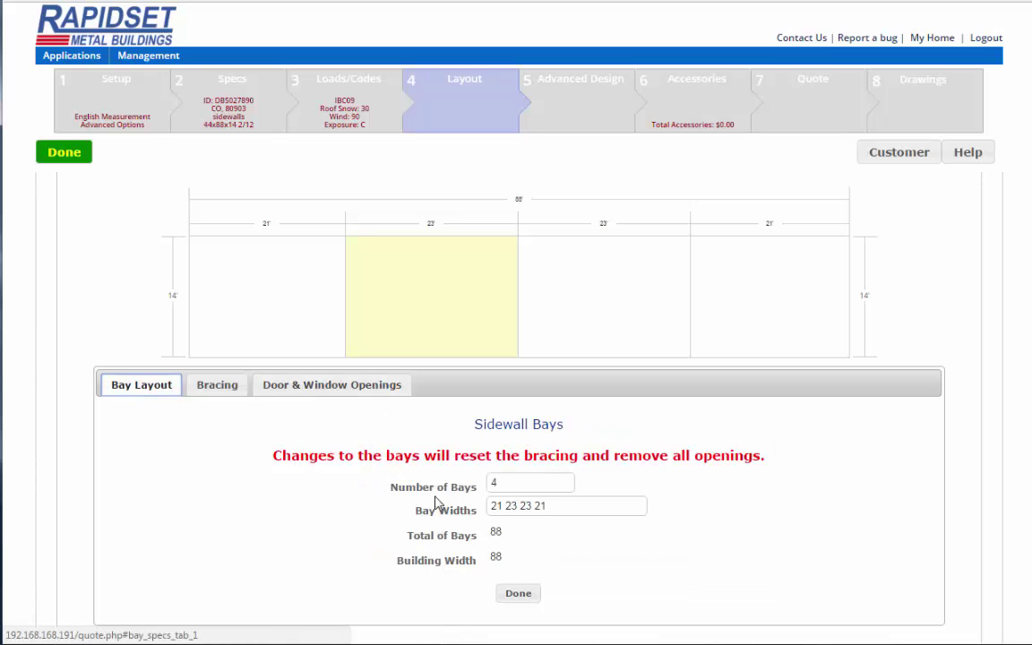
click(493, 483)
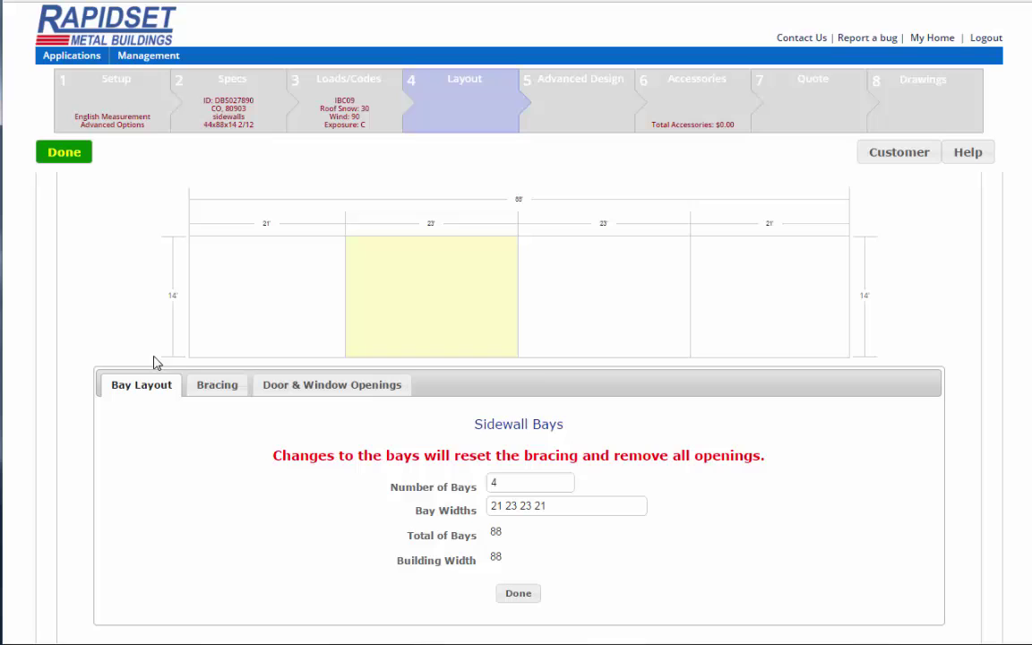
Set the front wall bracing to Portal Frame in Bay 2
click(213, 388)
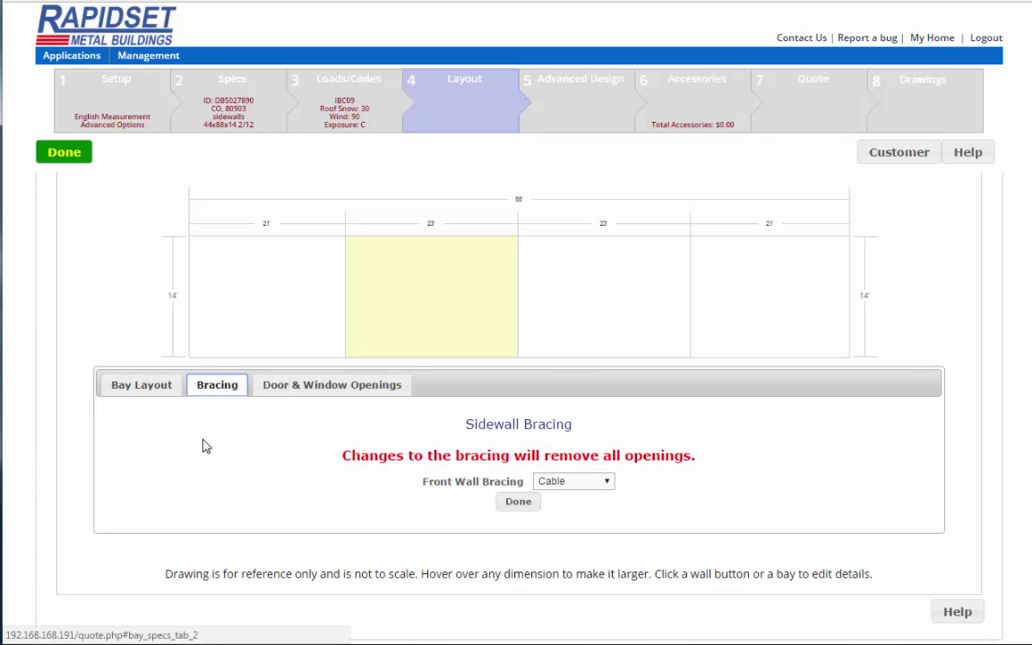
click(591, 483)
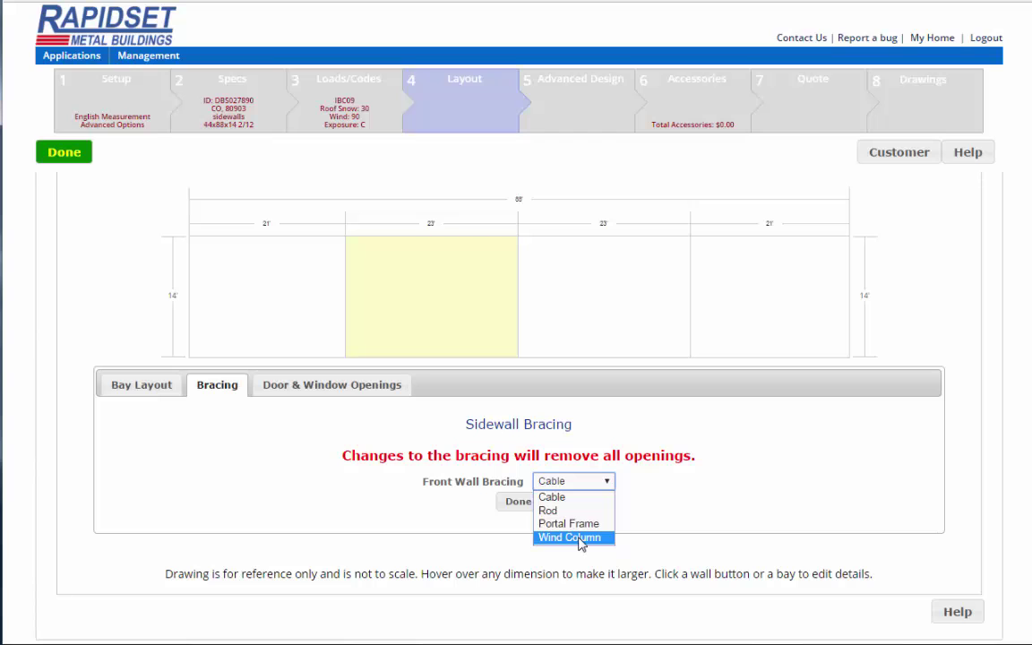
click(573, 524)
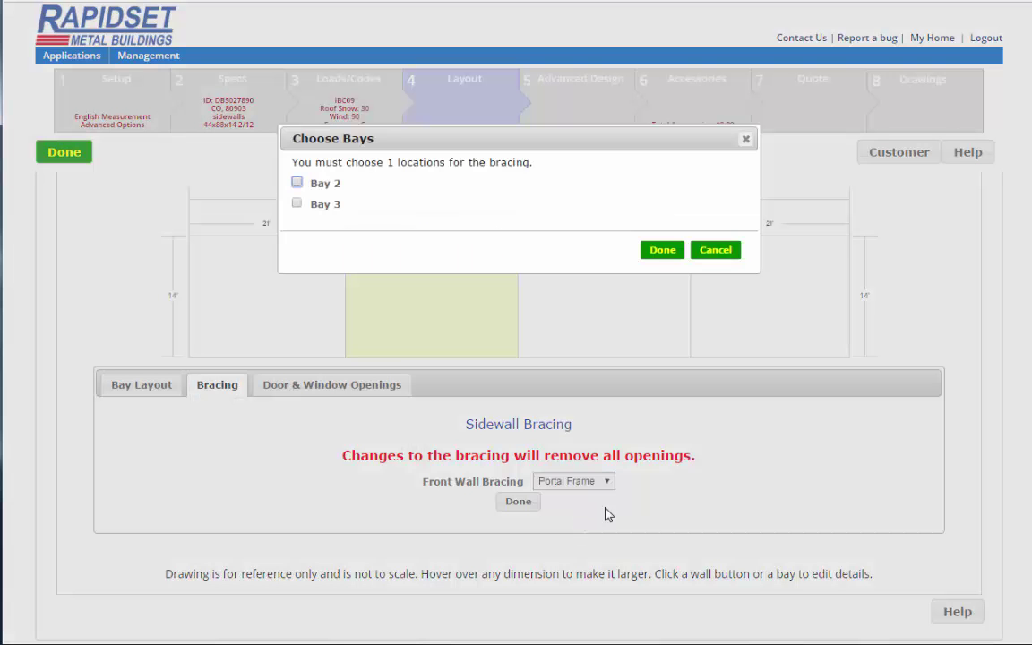
click(296, 183)
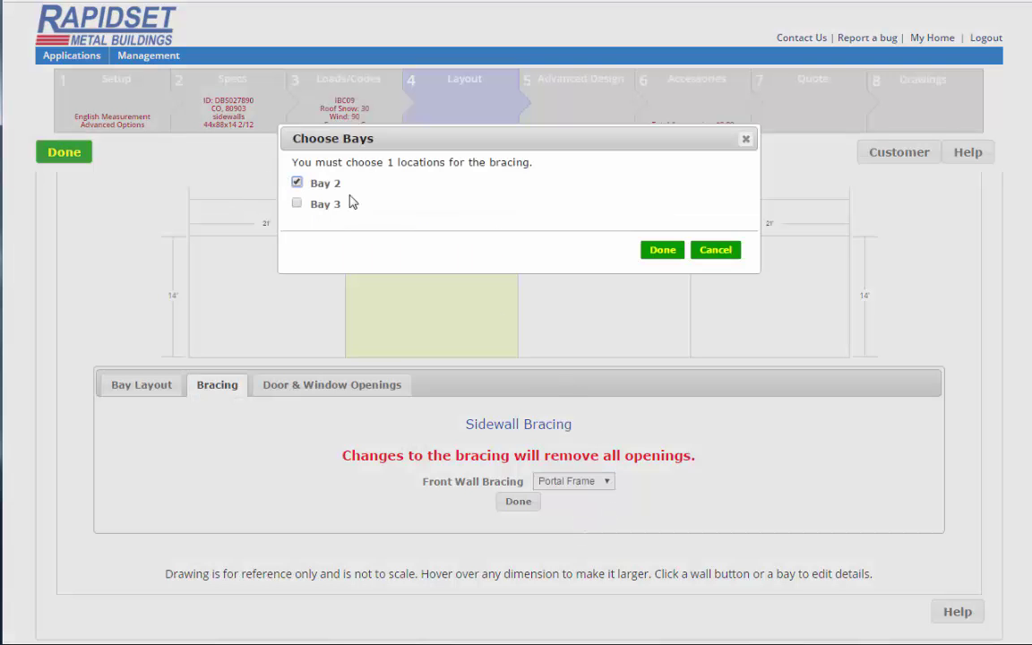
click(649, 251)
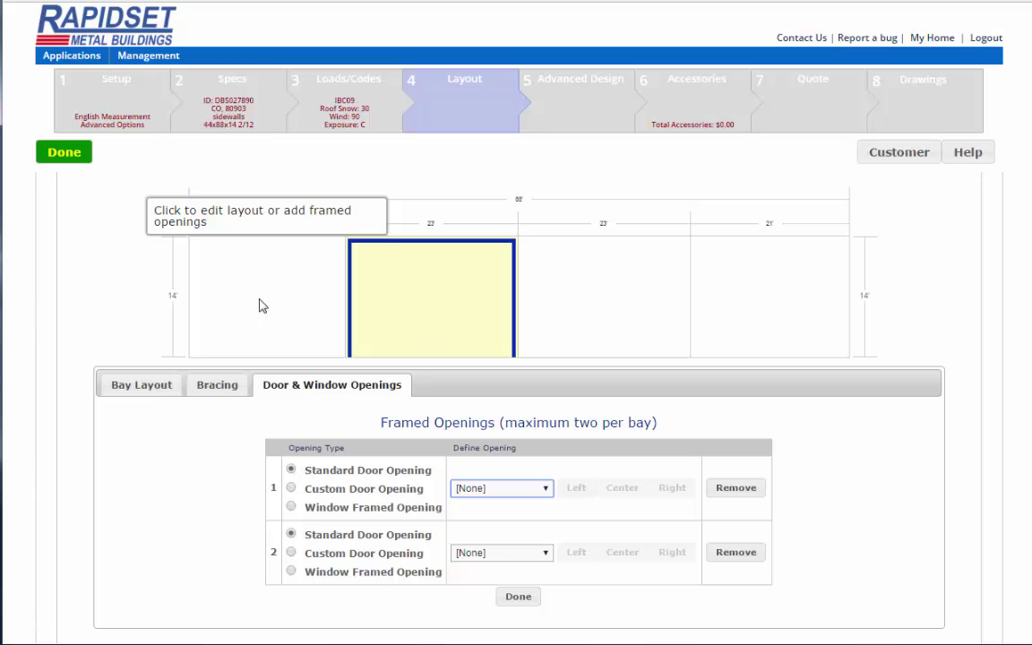
Add a centred 12'×10' door in bay 2 and a centred 10'×12' door in bay 1
click(483, 489)
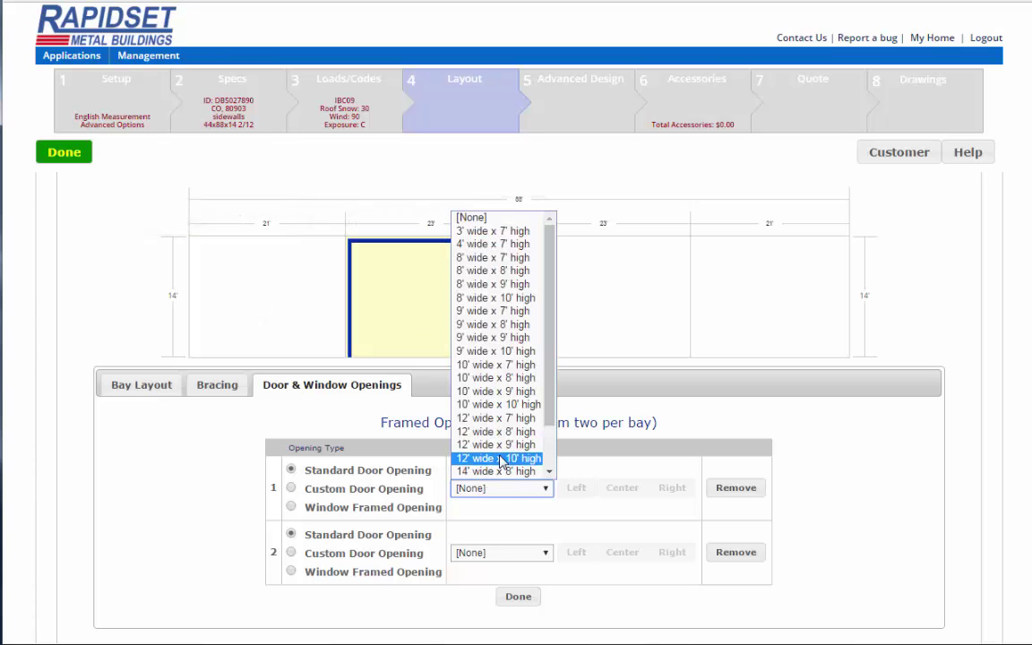
click(495, 458)
click(622, 489)
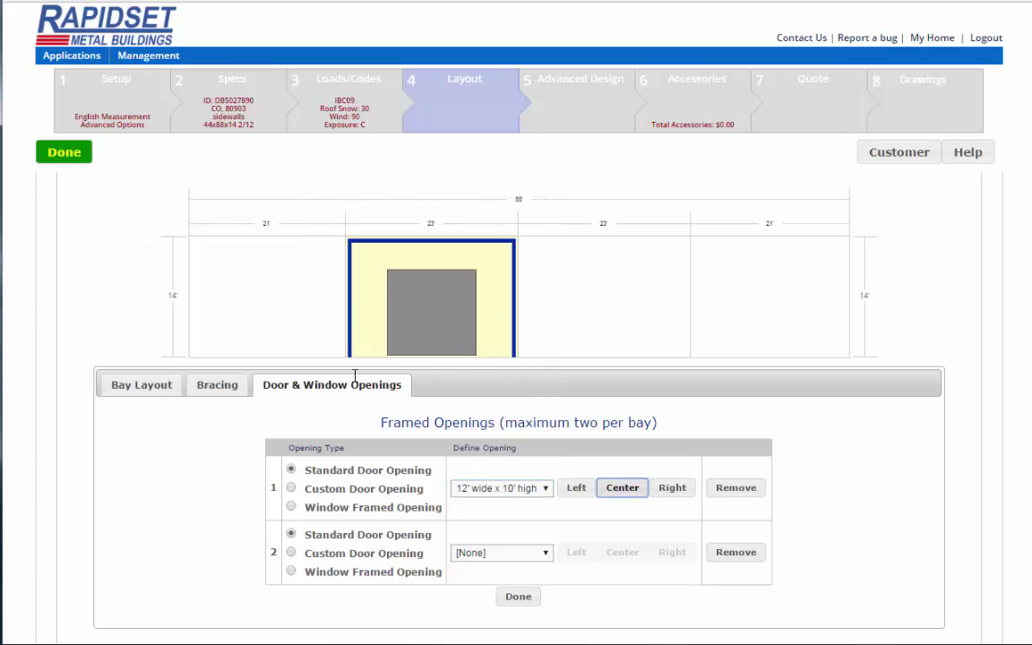
click(471, 491)
click(500, 444)
click(613, 491)
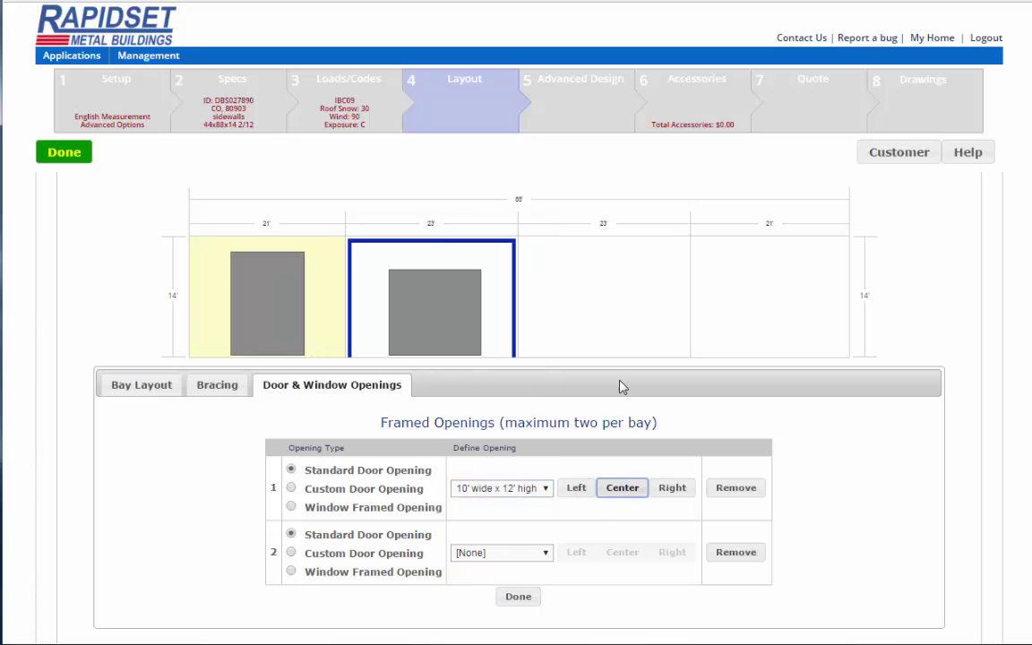
Add a centred 8'×7' door in bay 3 and a right-aligned 8'×8' door in bay 4
click(545, 295)
click(493, 491)
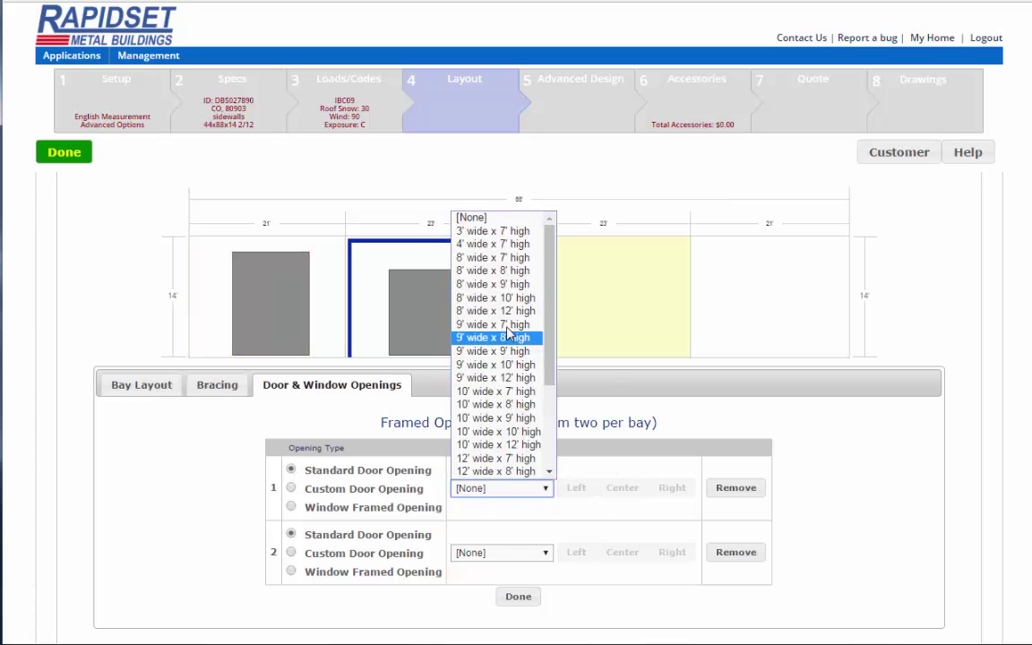
click(496, 271)
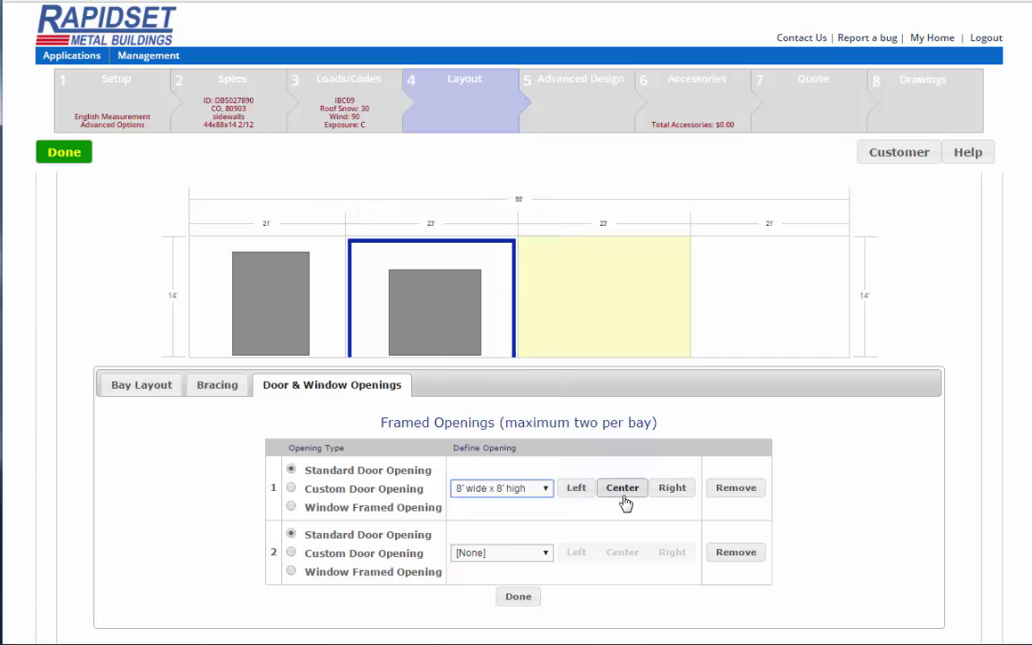
click(623, 492)
click(493, 488)
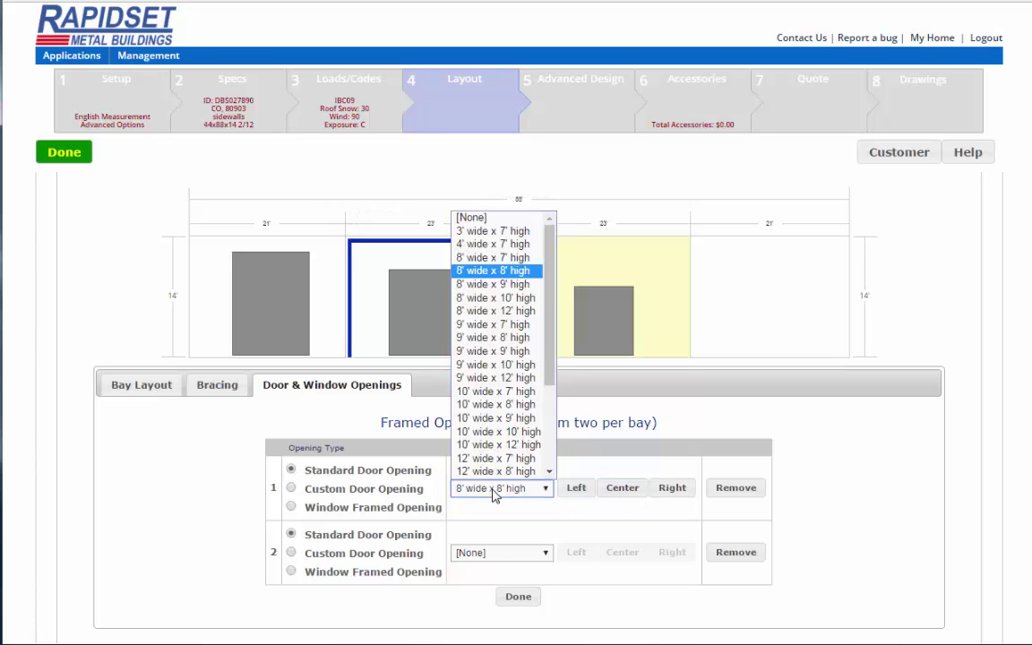
click(492, 257)
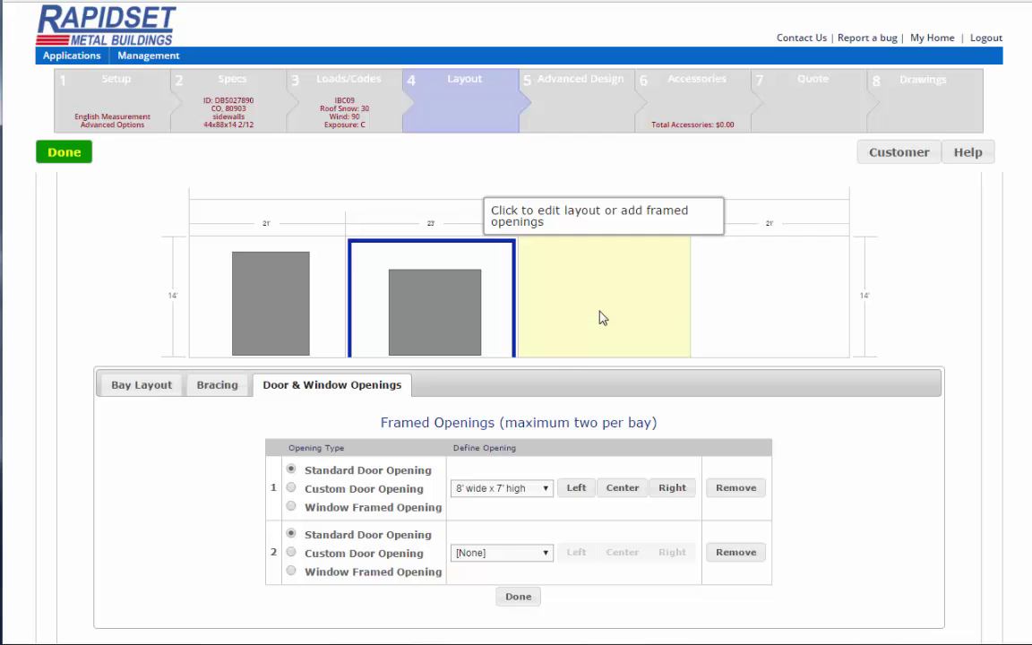
click(495, 488)
click(622, 487)
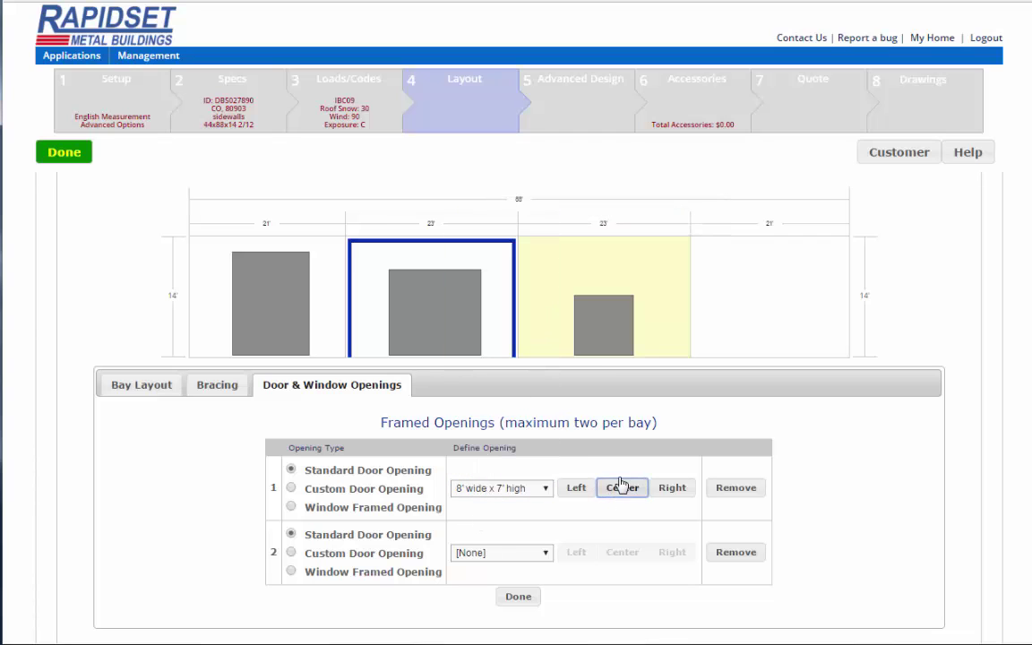
click(721, 330)
click(506, 489)
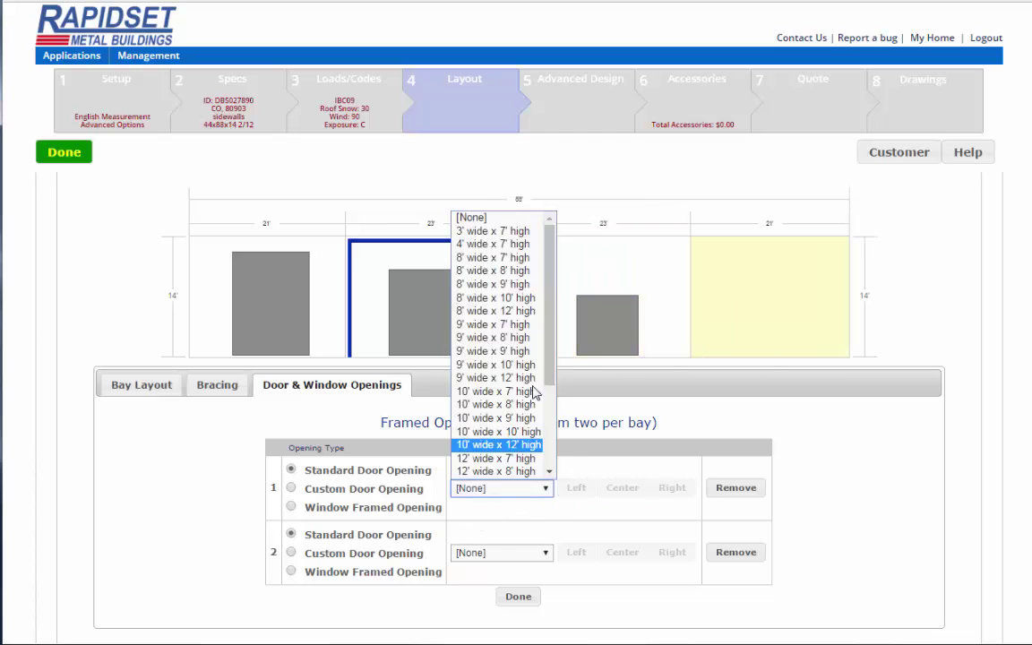
click(524, 270)
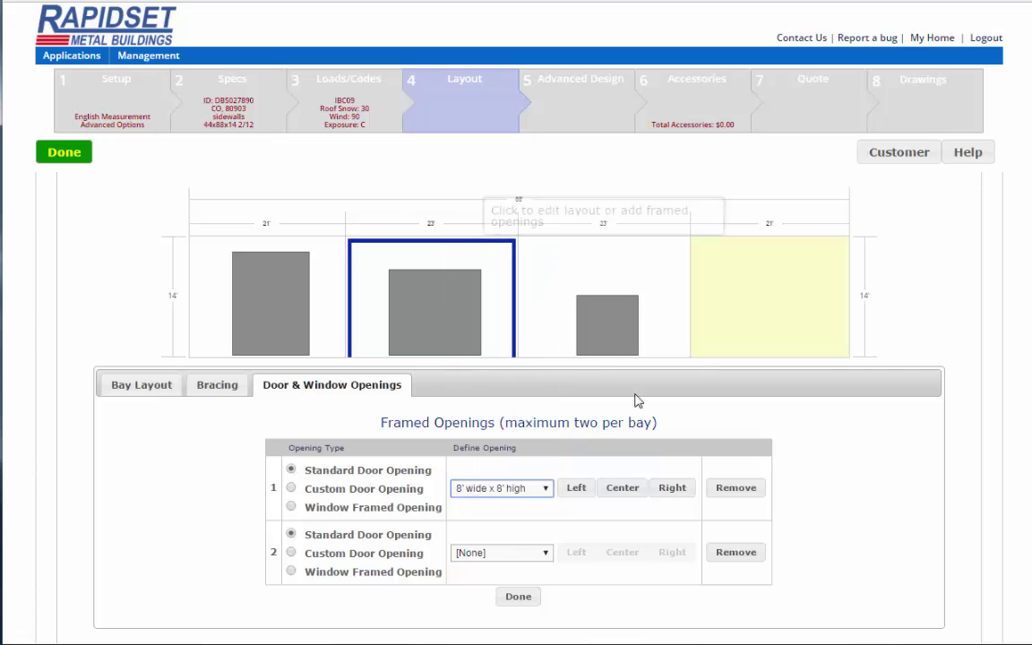
click(672, 488)
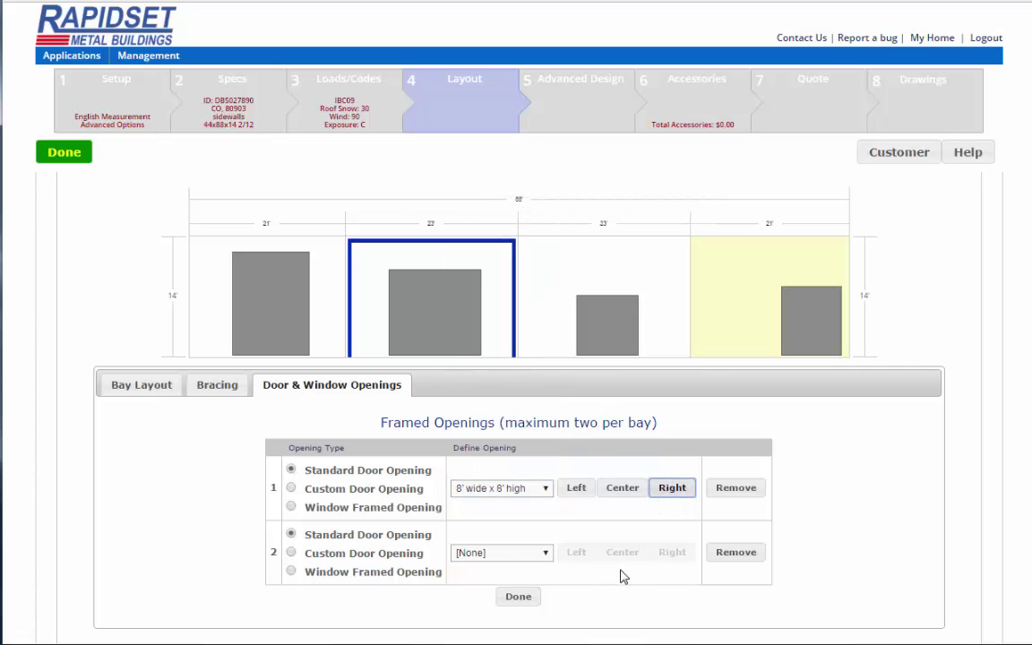
Give the back wall Wind Column bracing on the right side of Bay 2
click(517, 595)
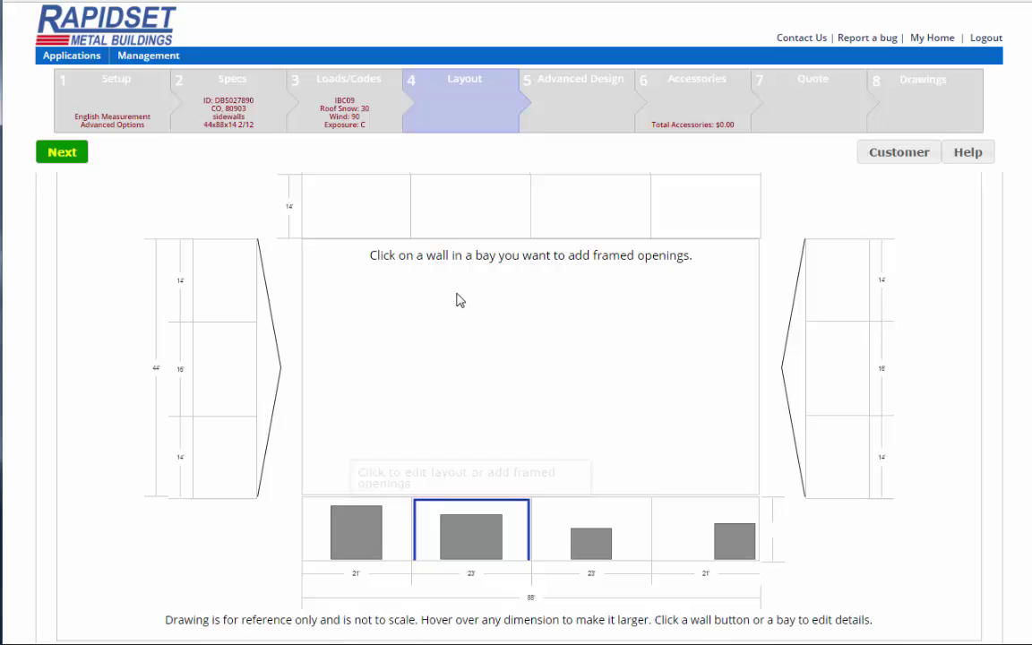
click(459, 221)
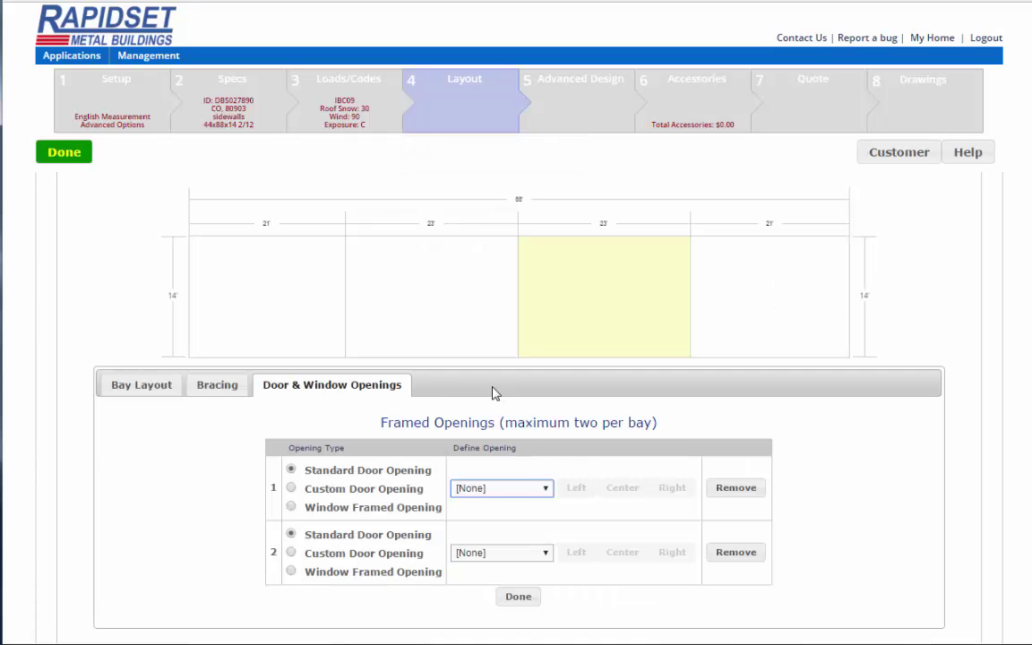
click(140, 386)
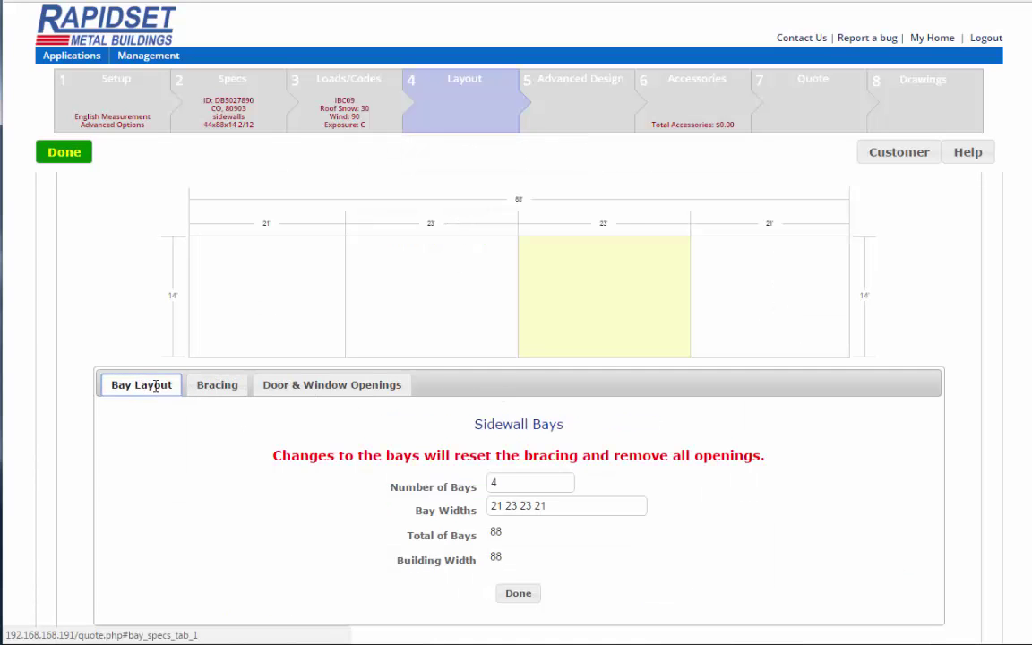
click(214, 391)
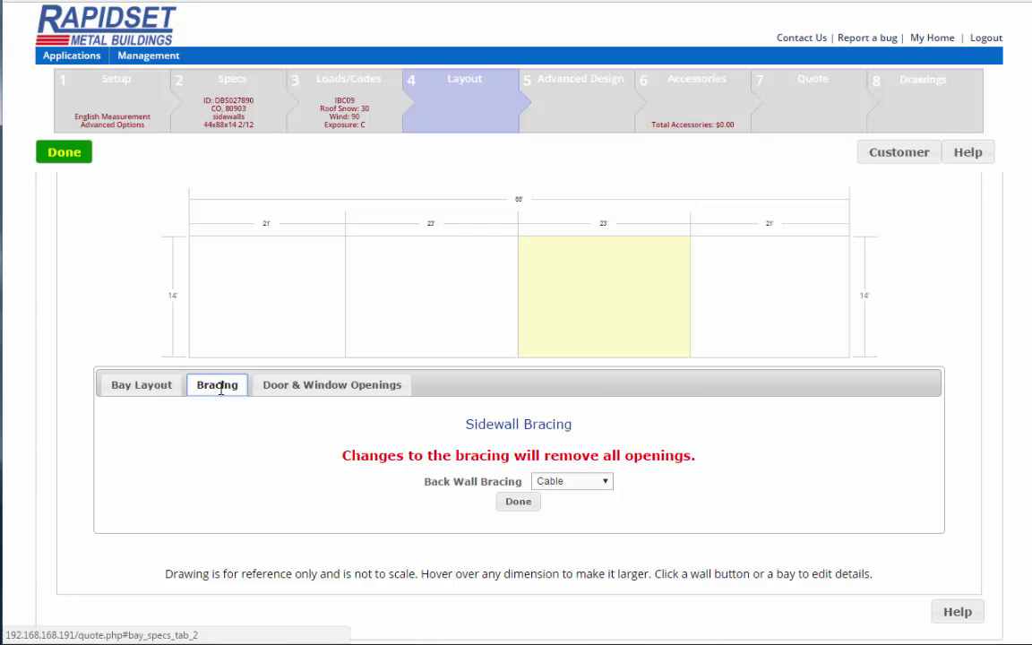
click(574, 483)
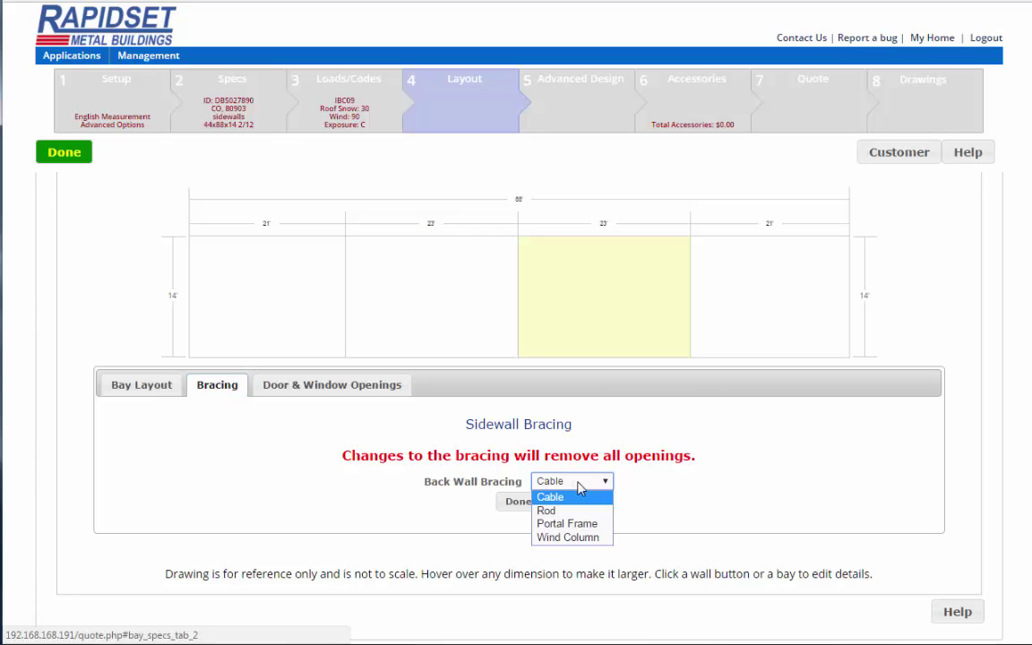
click(568, 537)
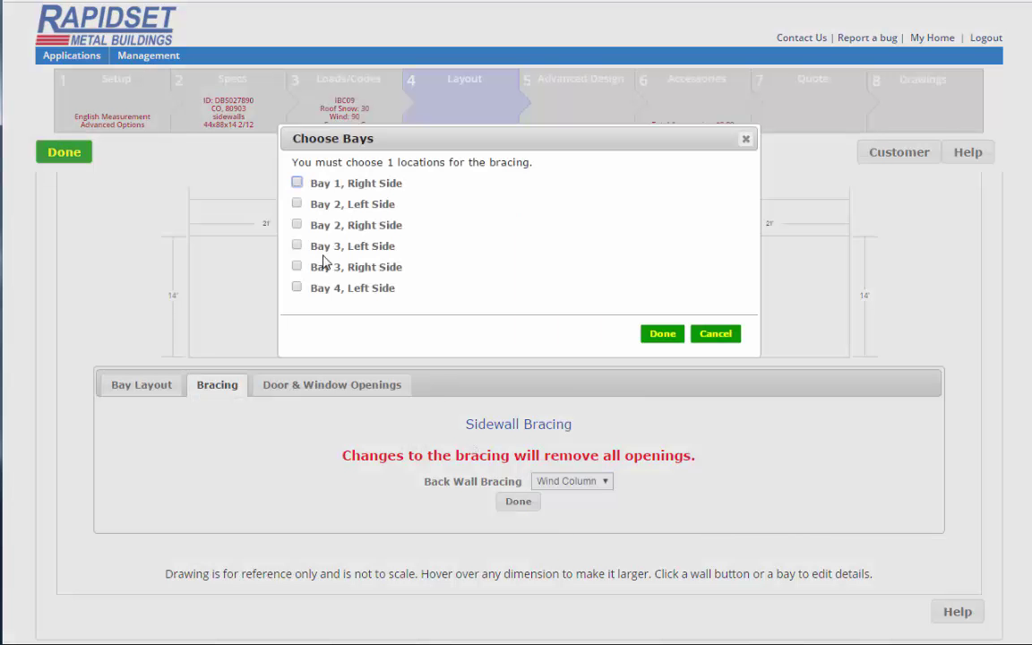
click(297, 225)
click(663, 334)
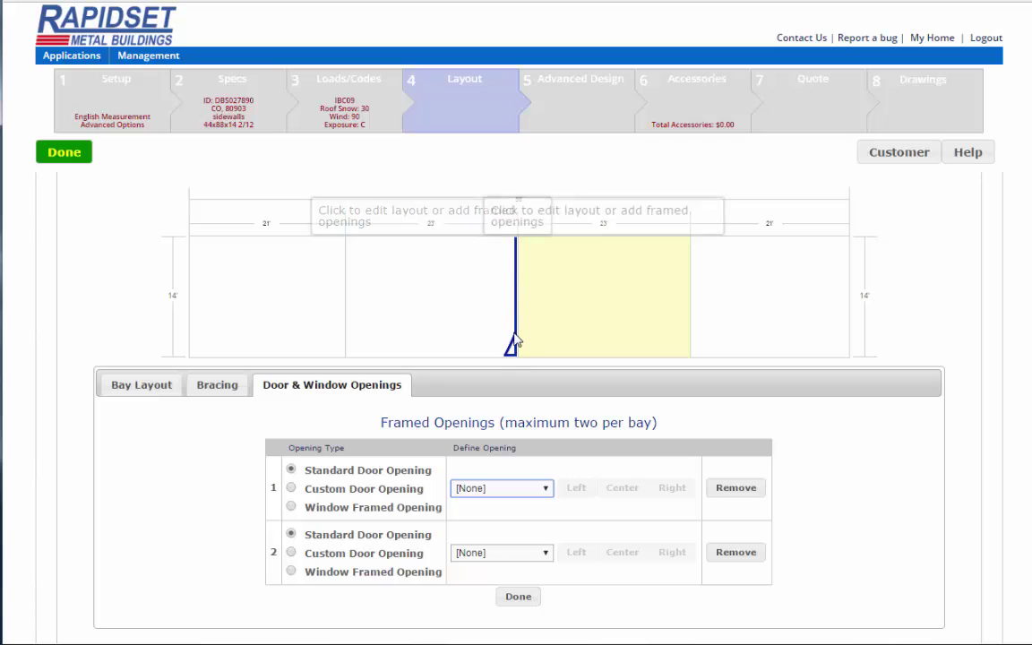
Add a centred 10'×12' door in bay 3 and a right-aligned 8'×7' door in bay 4
click(511, 492)
click(522, 445)
click(617, 492)
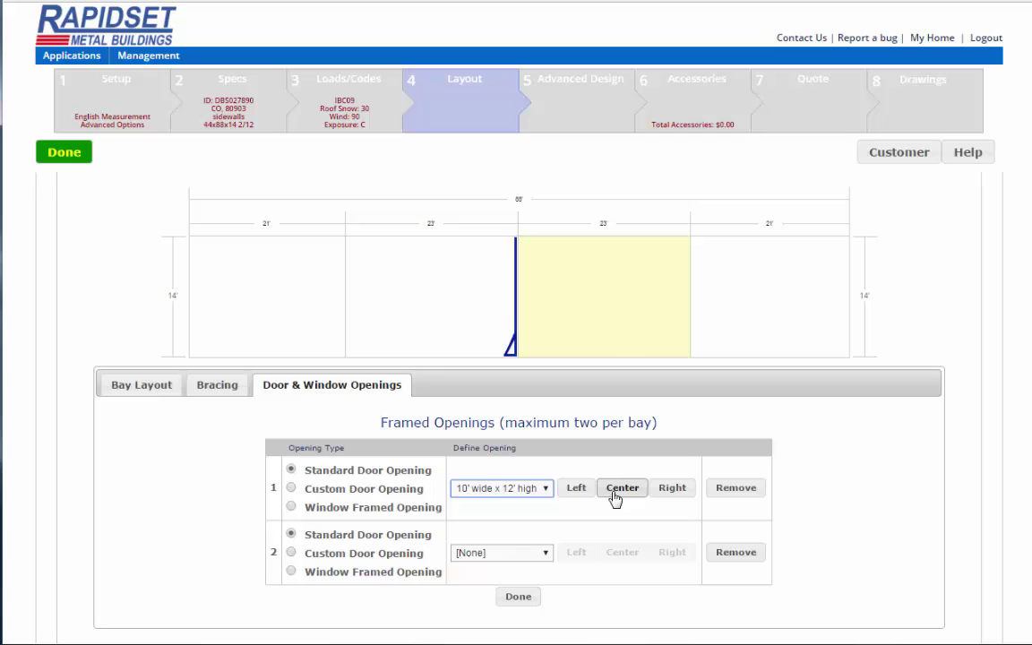
click(770, 351)
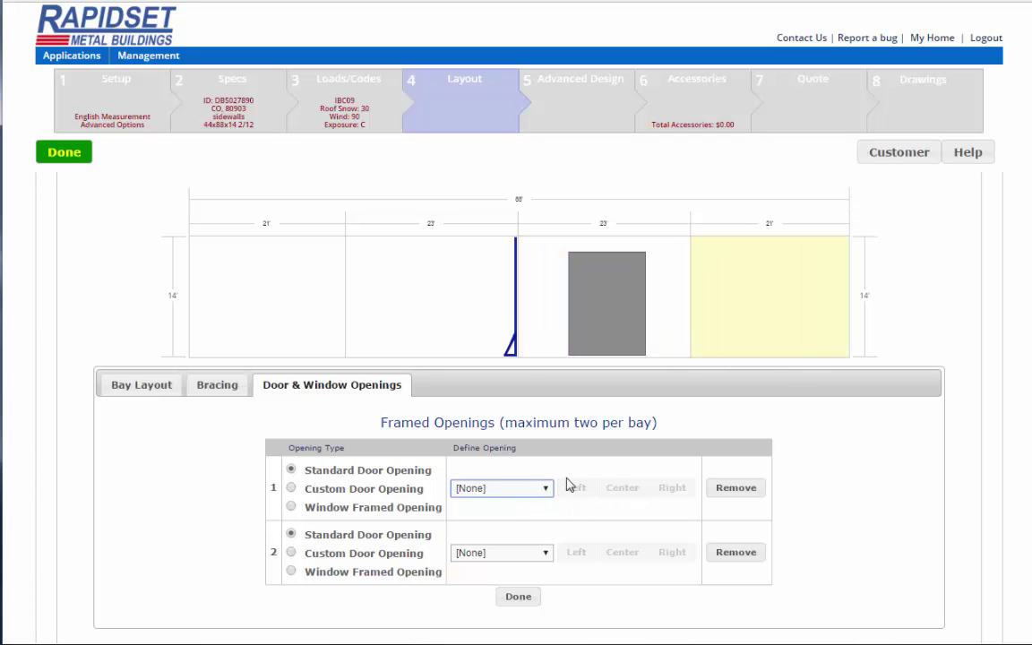
click(501, 490)
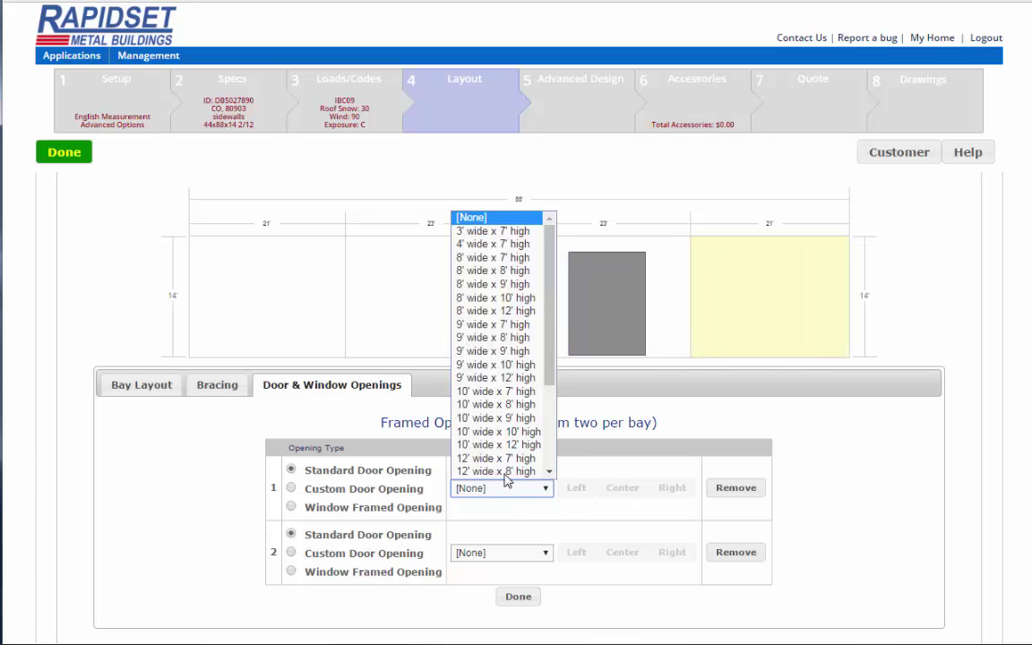
click(495, 257)
click(677, 492)
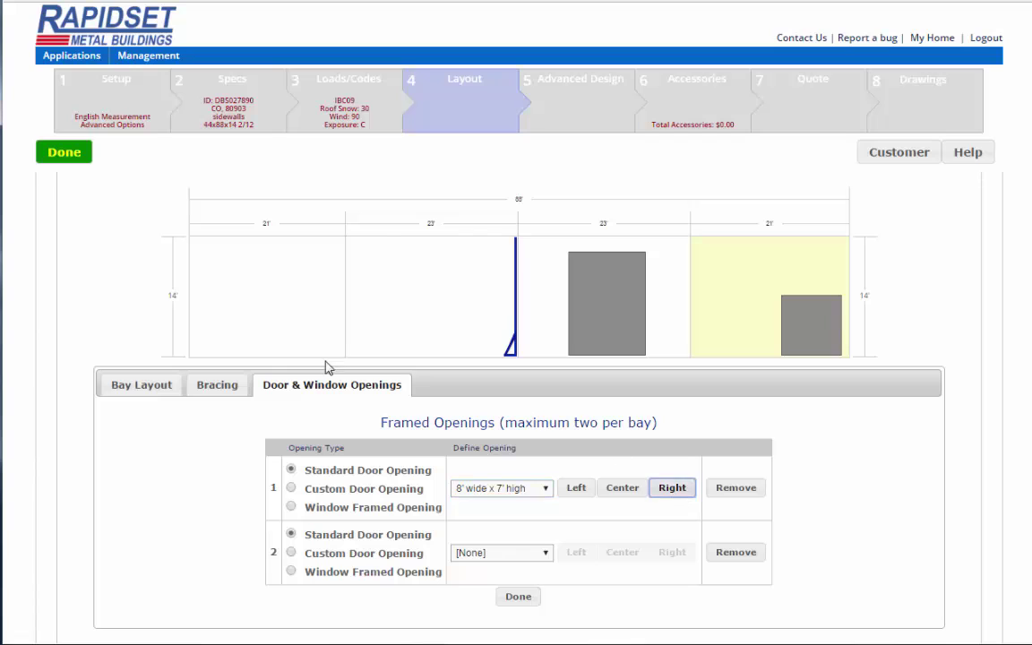
Add centred doors of 9'×12' in bay 1 and 10'×12' in bay 2
click(199, 310)
click(478, 491)
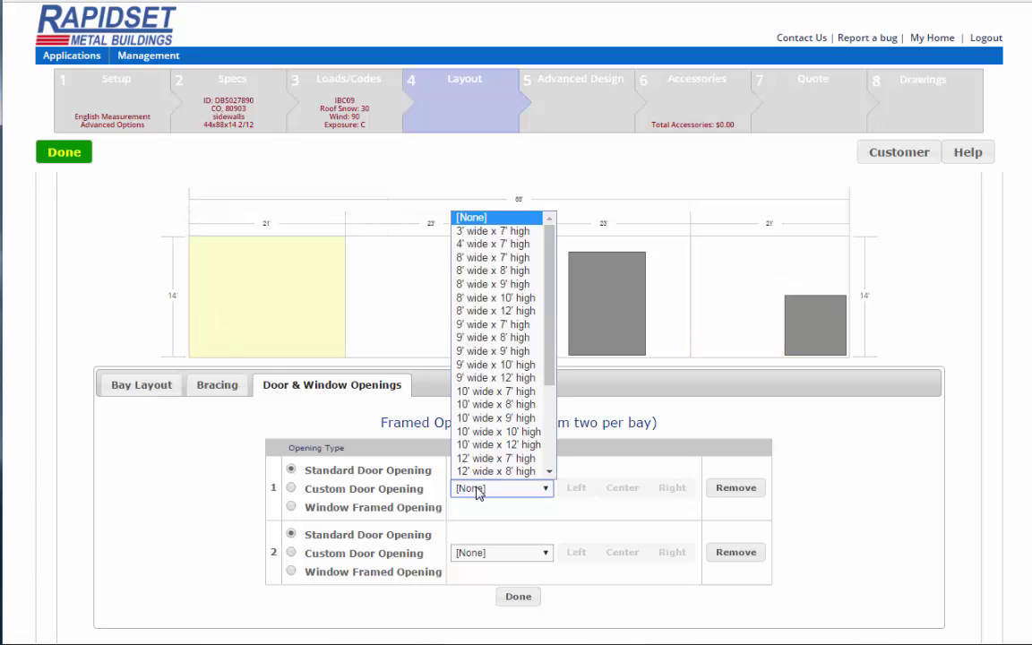
click(496, 377)
click(623, 489)
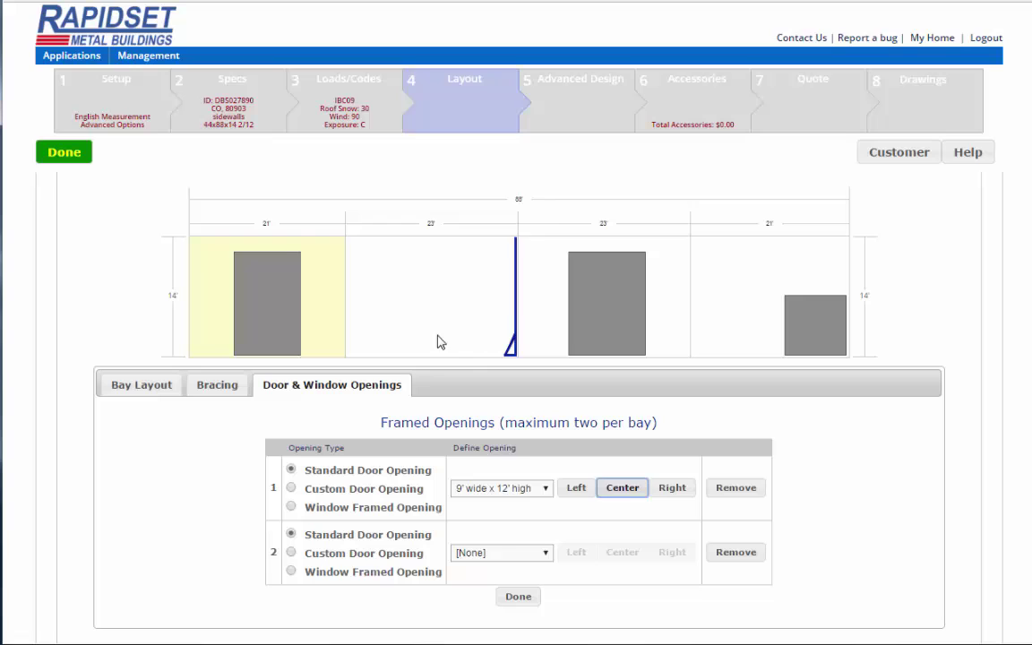
click(448, 345)
click(495, 492)
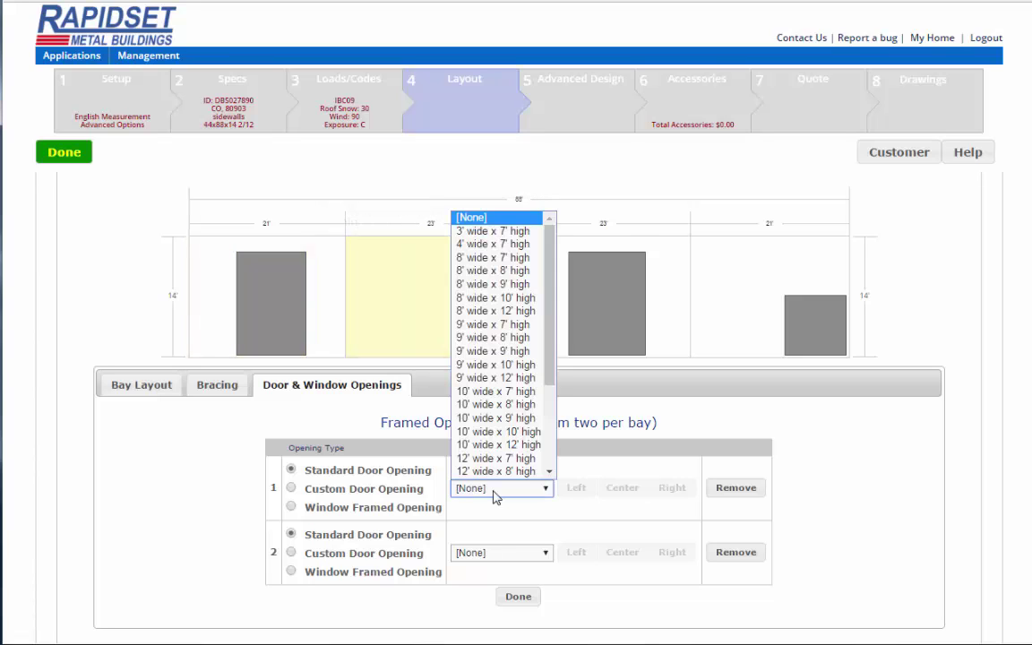
click(498, 444)
click(620, 491)
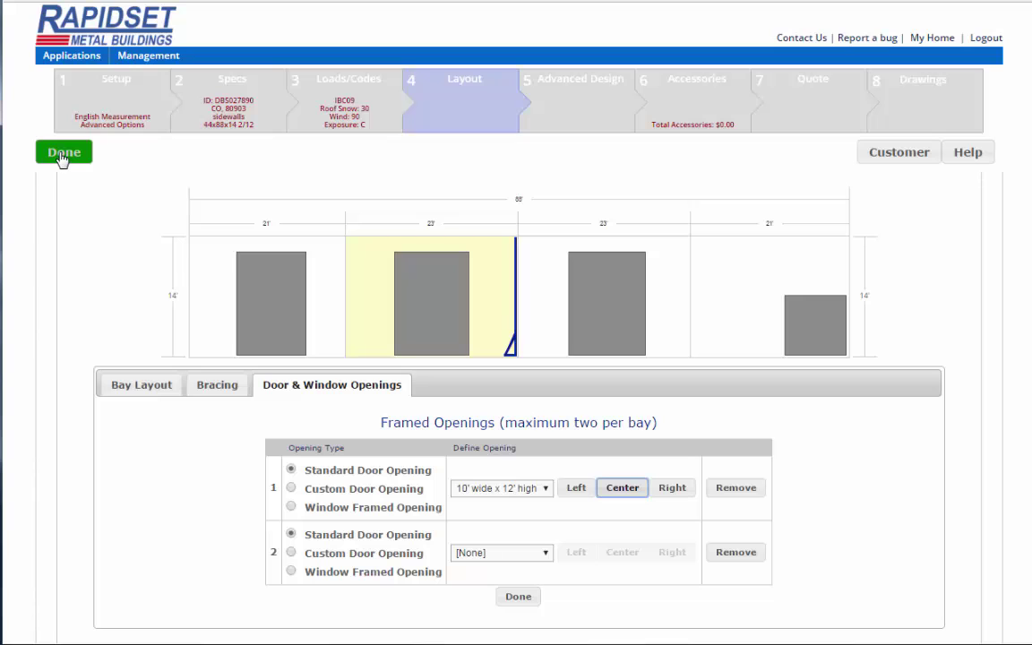
scroll(640, 567, down, 1)
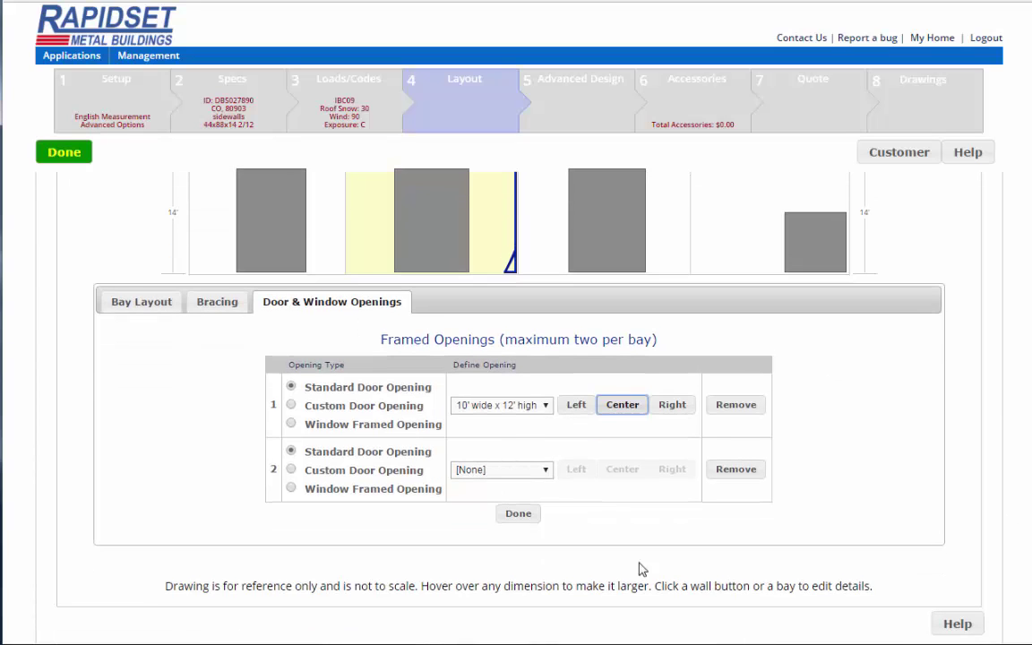
Save the back wall's framed openings and continue to the Advanced Design Options page
click(518, 512)
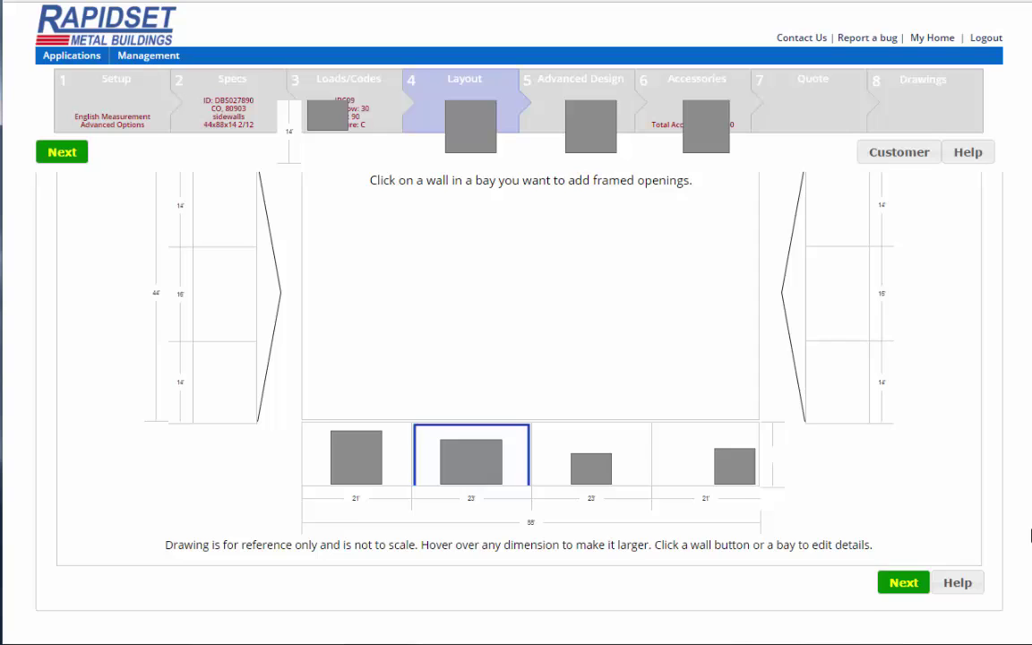
scroll(1030, 535, up, 2)
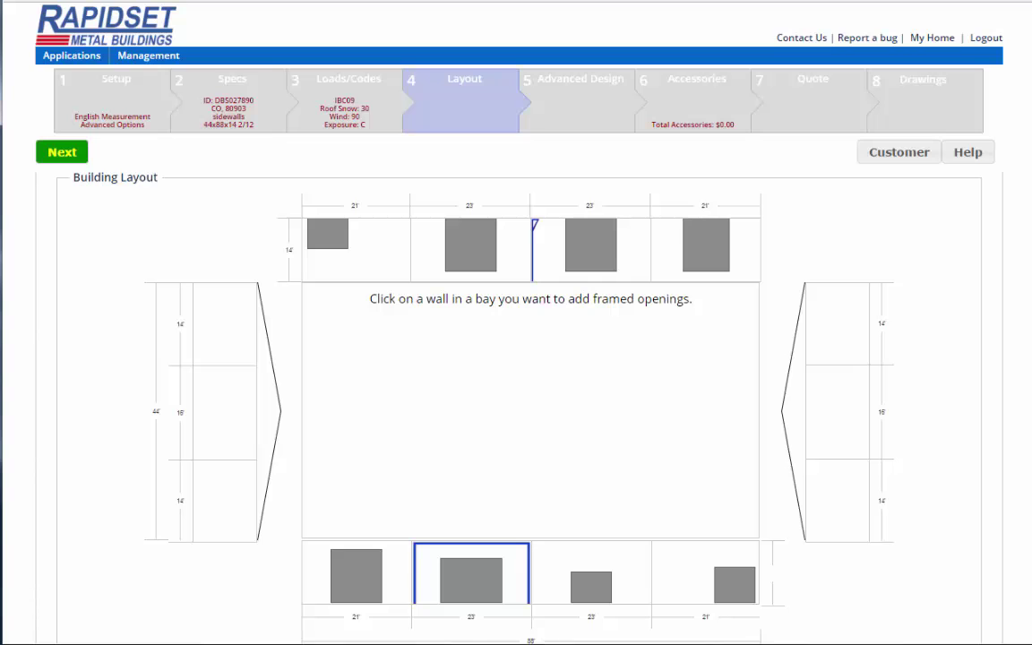
scroll(1030, 537, down, 2)
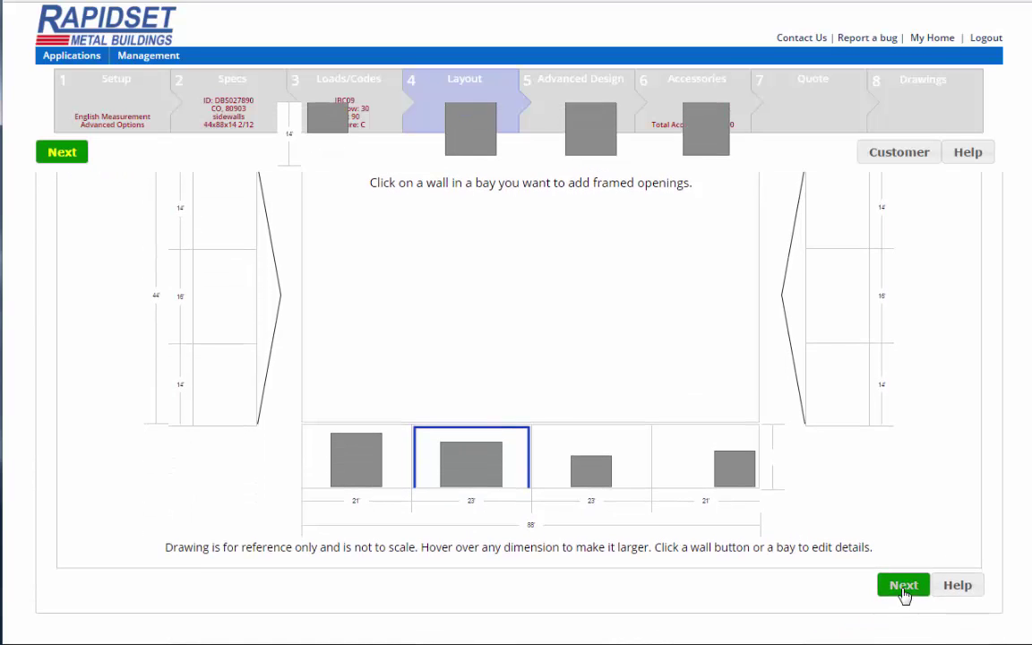
click(903, 587)
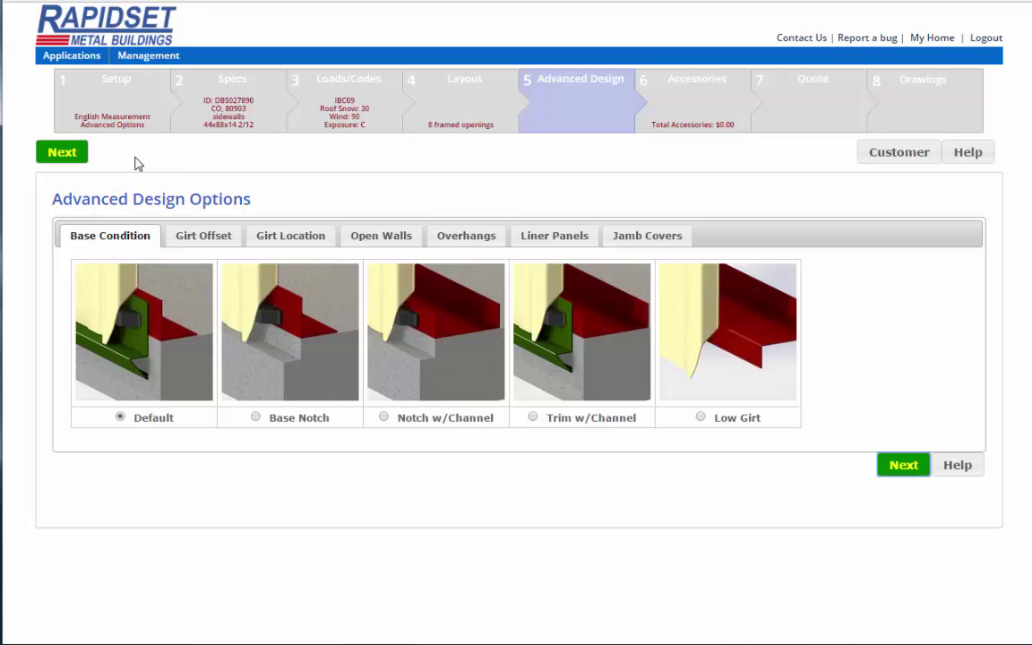
Add one 3x7 Full Panel Walk Door and Gutters & Downspouts to the accessories
click(902, 465)
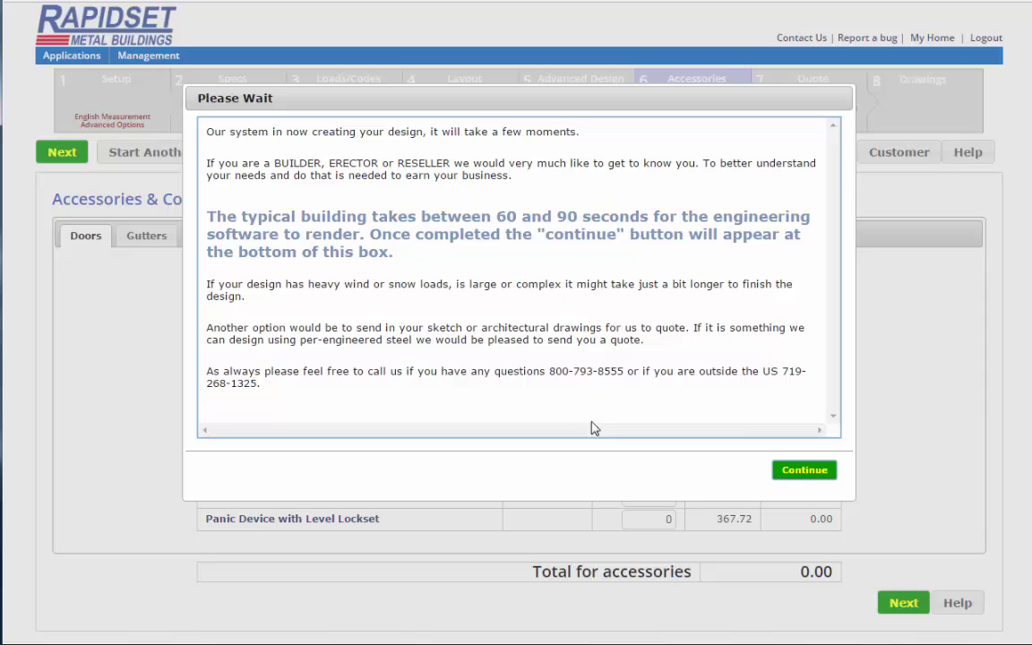
click(804, 471)
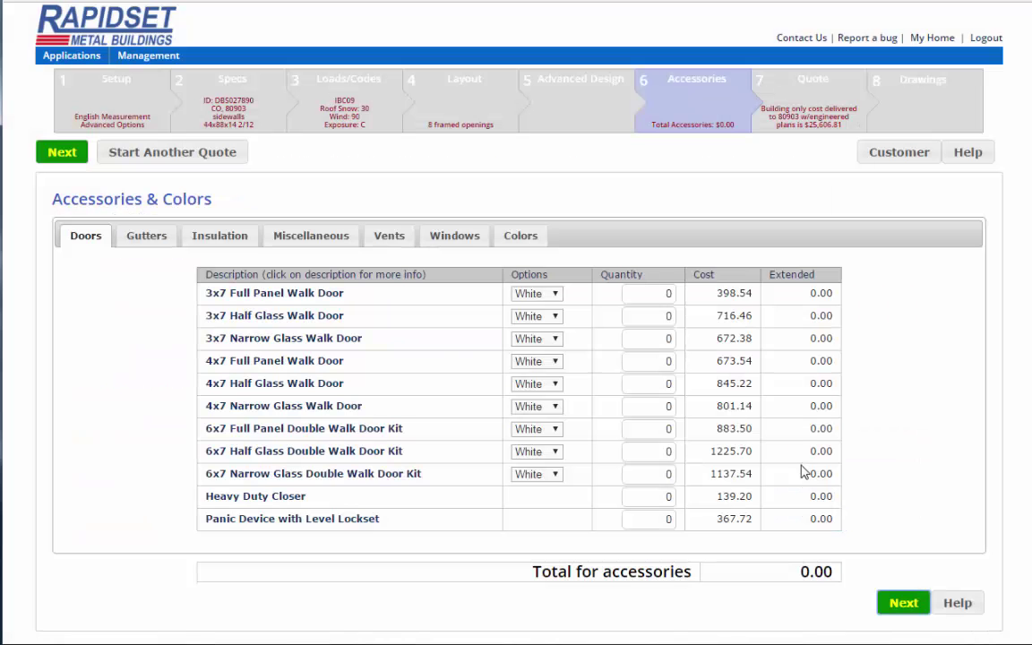
click(670, 295)
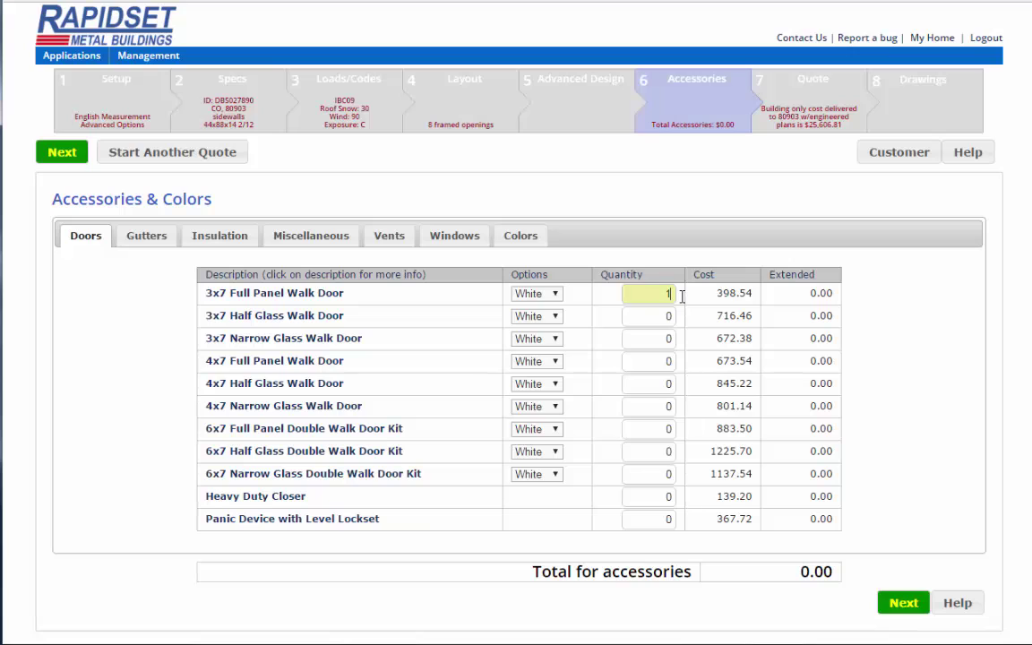
click(661, 255)
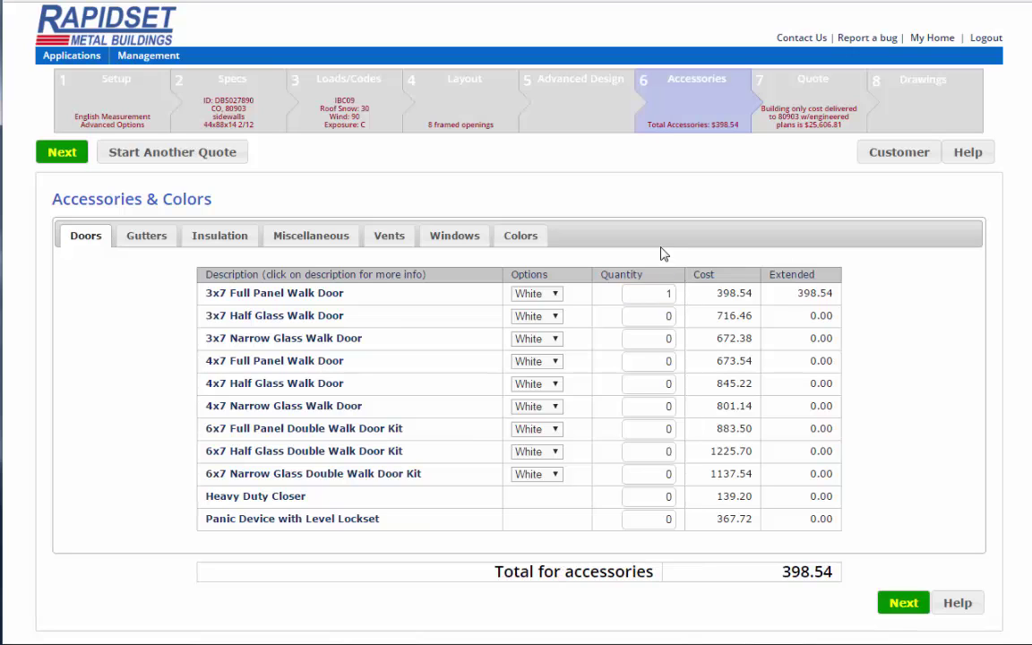
click(139, 237)
click(682, 293)
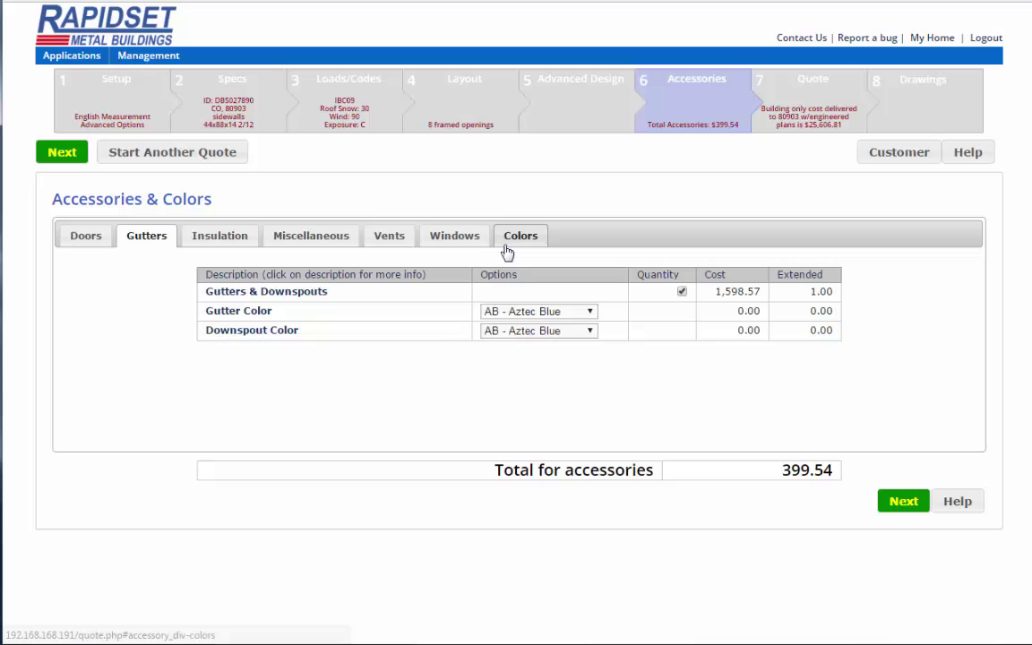
Set the roof colour to Red
click(517, 238)
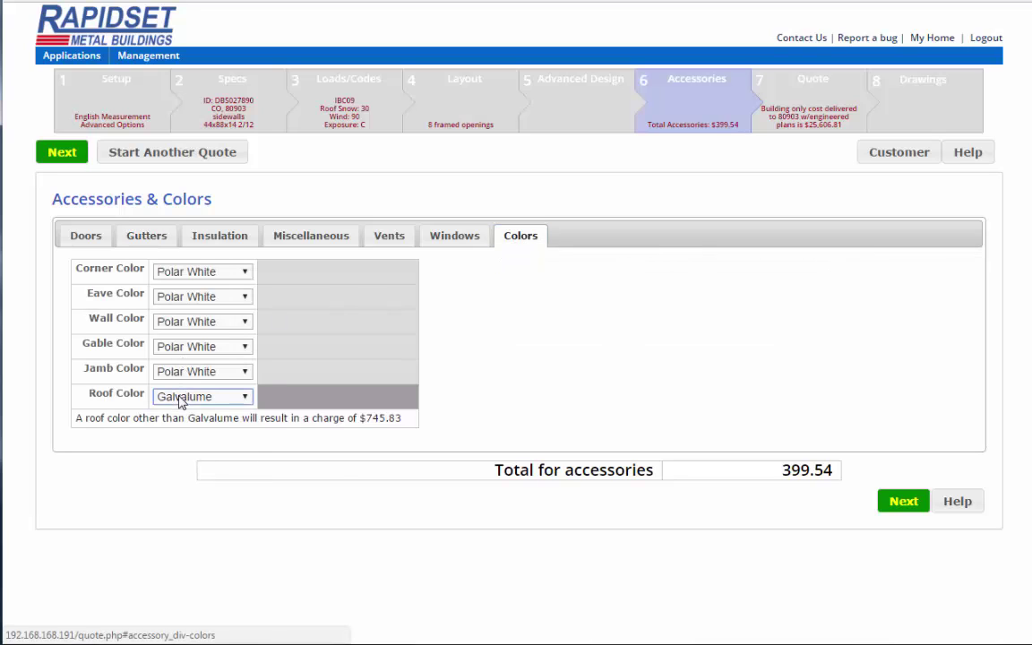
click(243, 396)
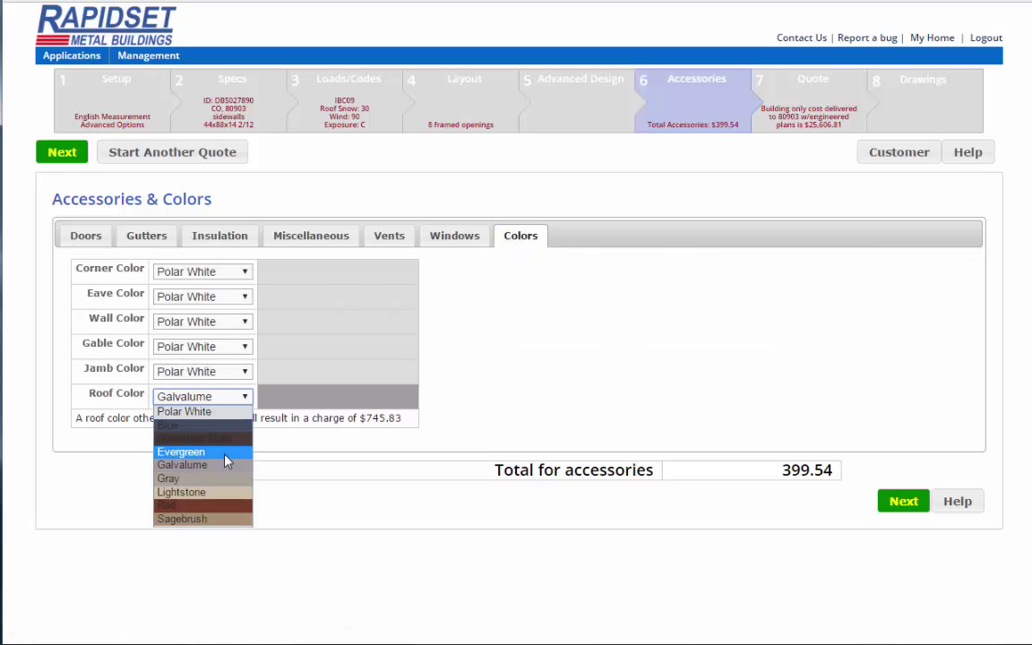
click(170, 507)
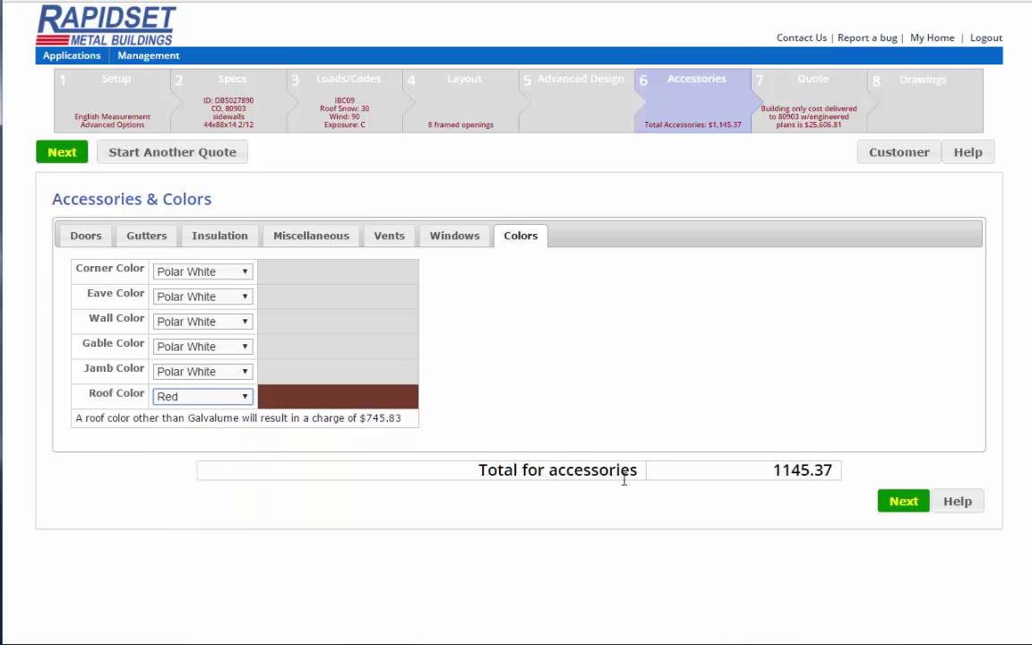
Generate the building quote and review its structural details
click(903, 502)
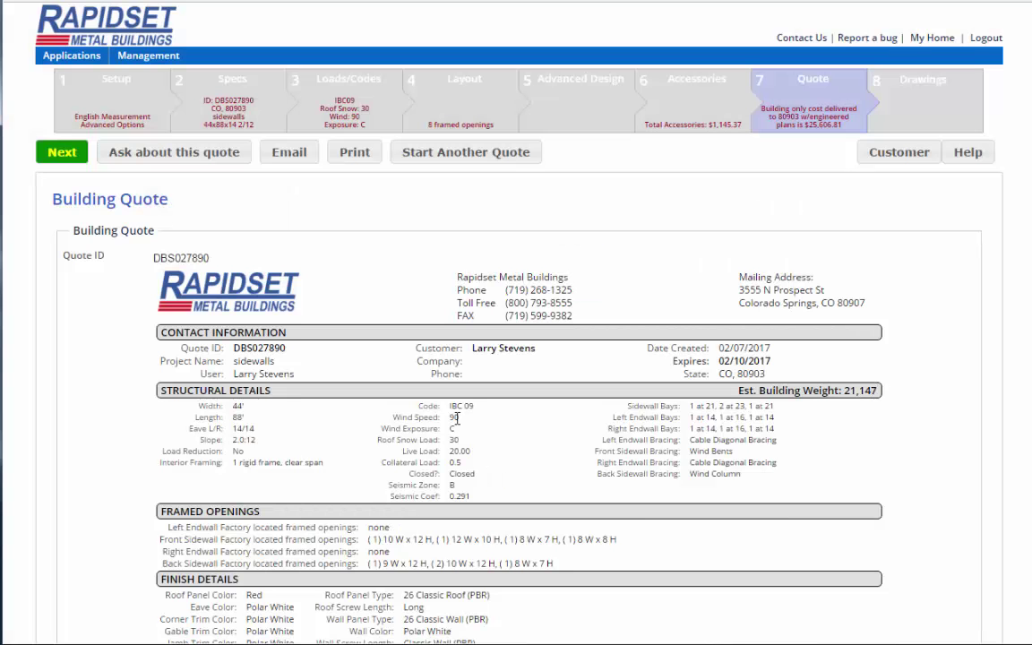
drag(466, 405, 441, 445)
click(443, 446)
Review the walk door and gutter pricing and continue down to the 3D framing drawing
scroll(516, 385, down, 5)
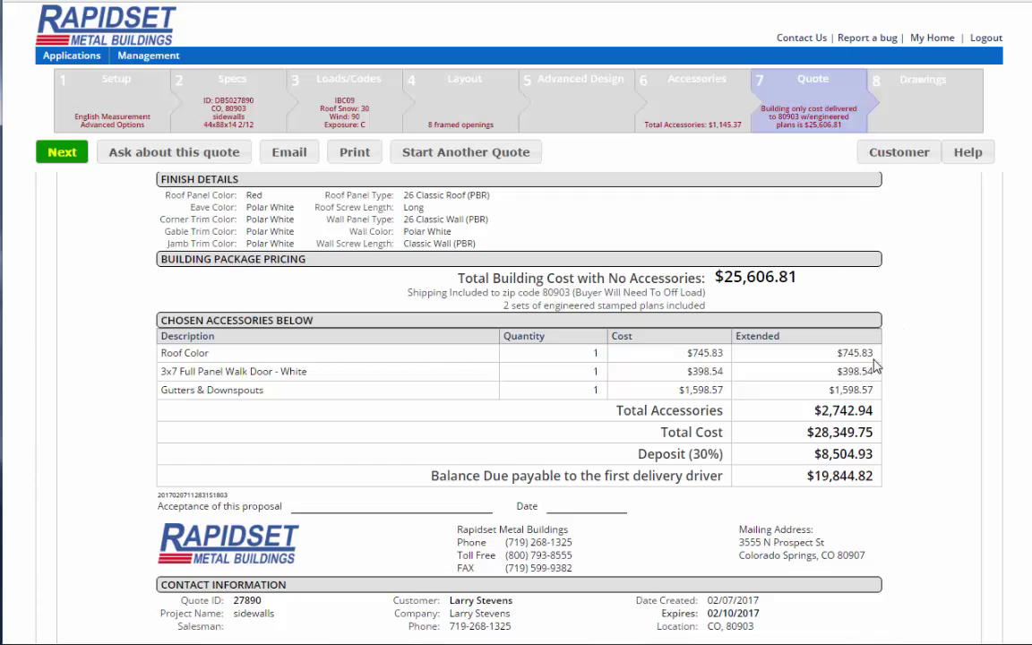
drag(877, 357, 882, 392)
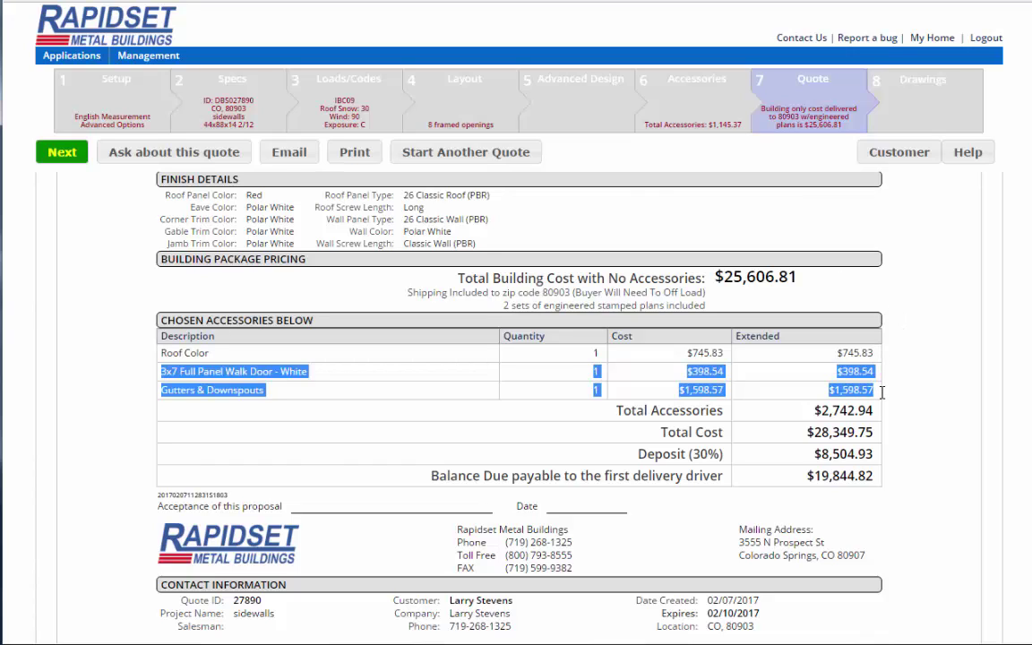
click(905, 397)
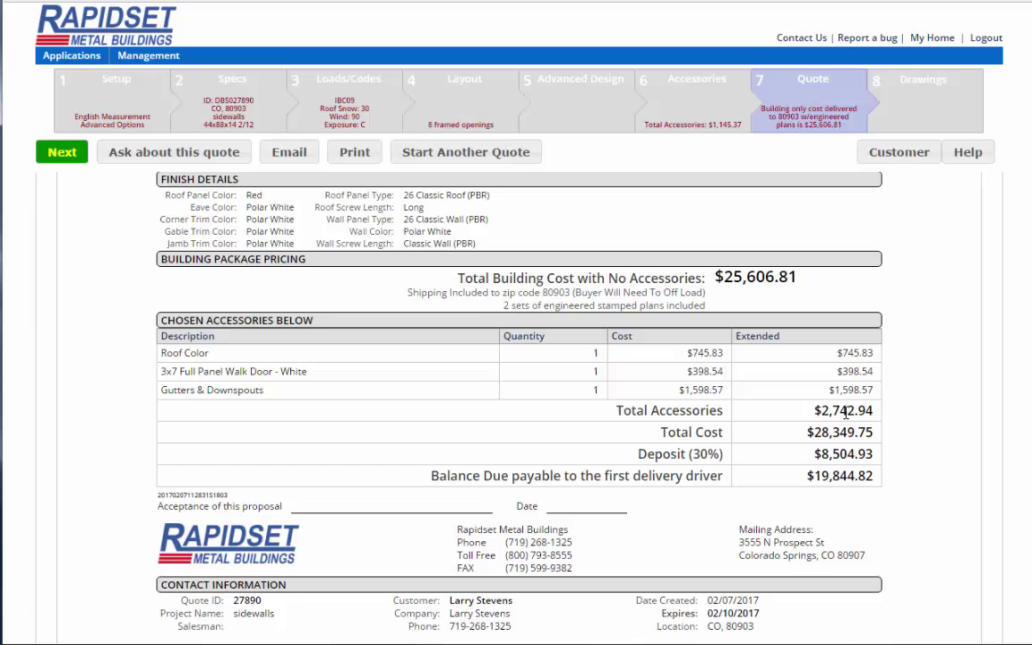
scroll(1024, 495, down, 5)
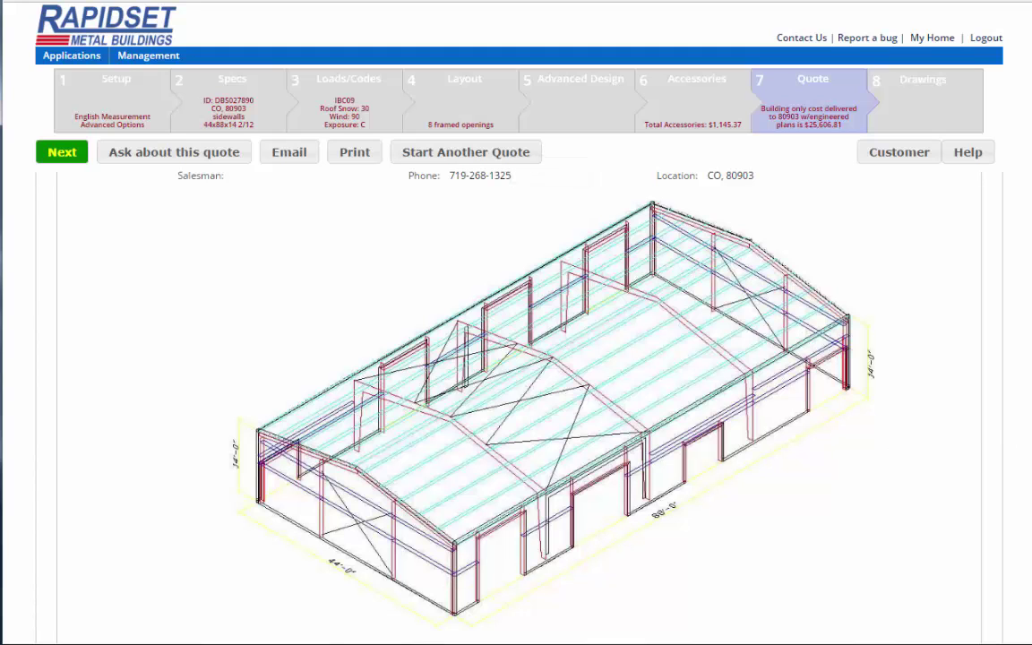
scroll(516, 385, down, 3)
scroll(516, 386, up, 2)
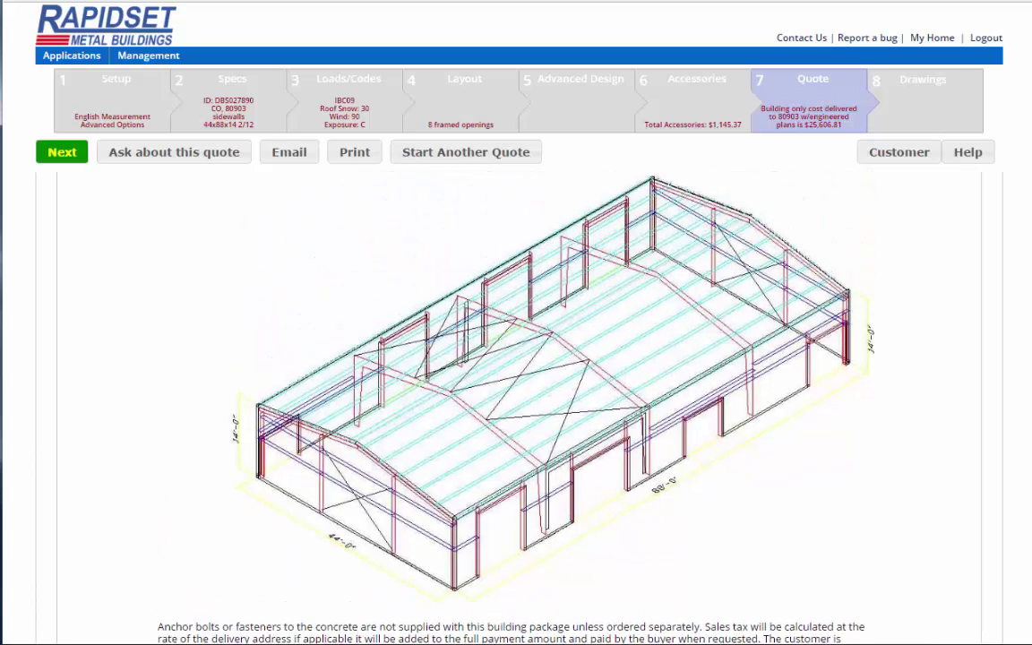
scroll(516, 385, up, 1)
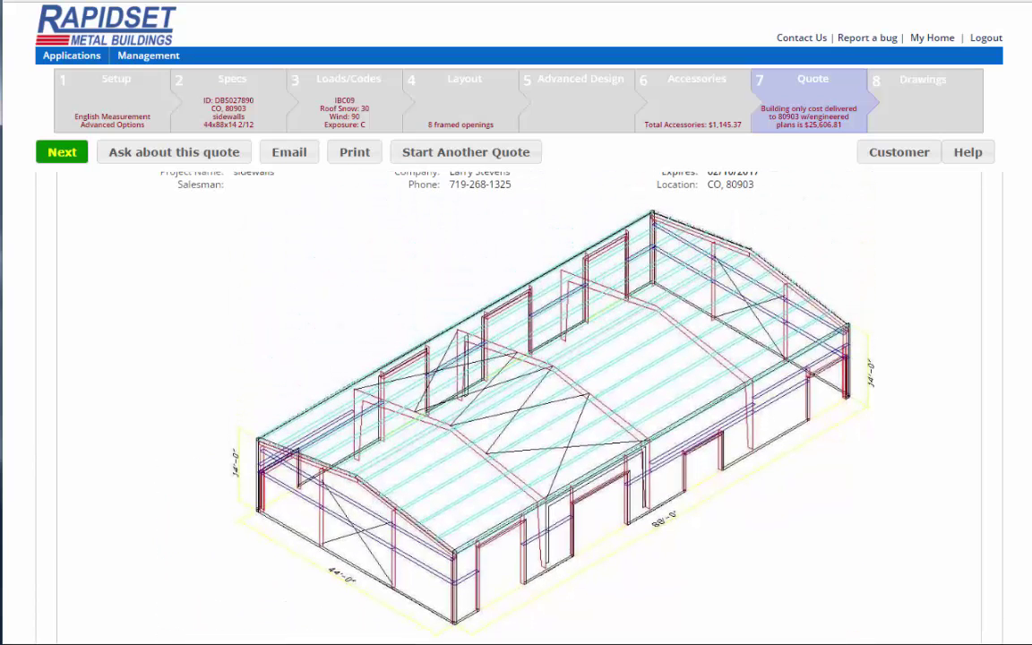